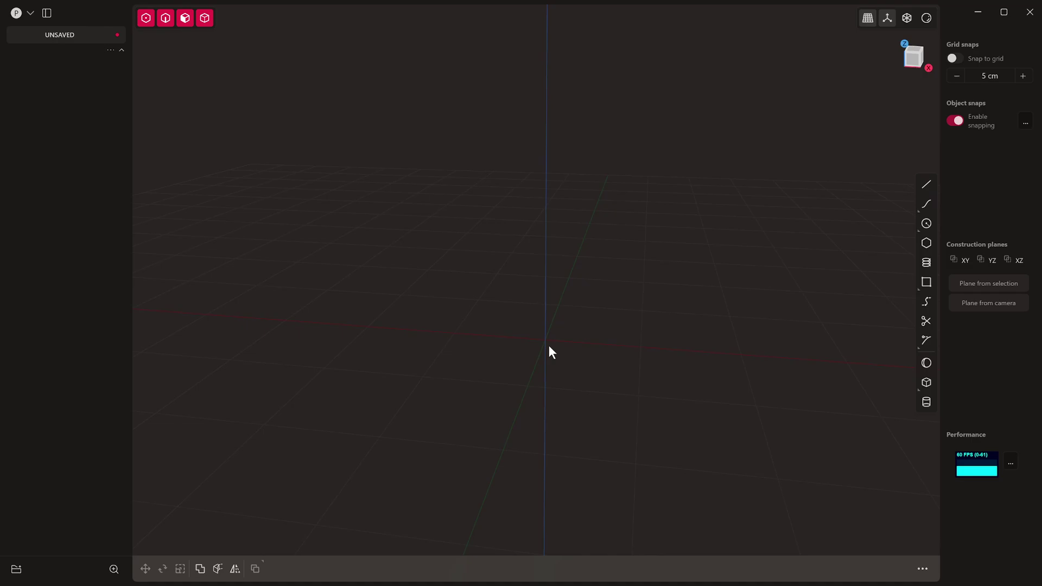
{"action": "key", "text": "shift+a"}
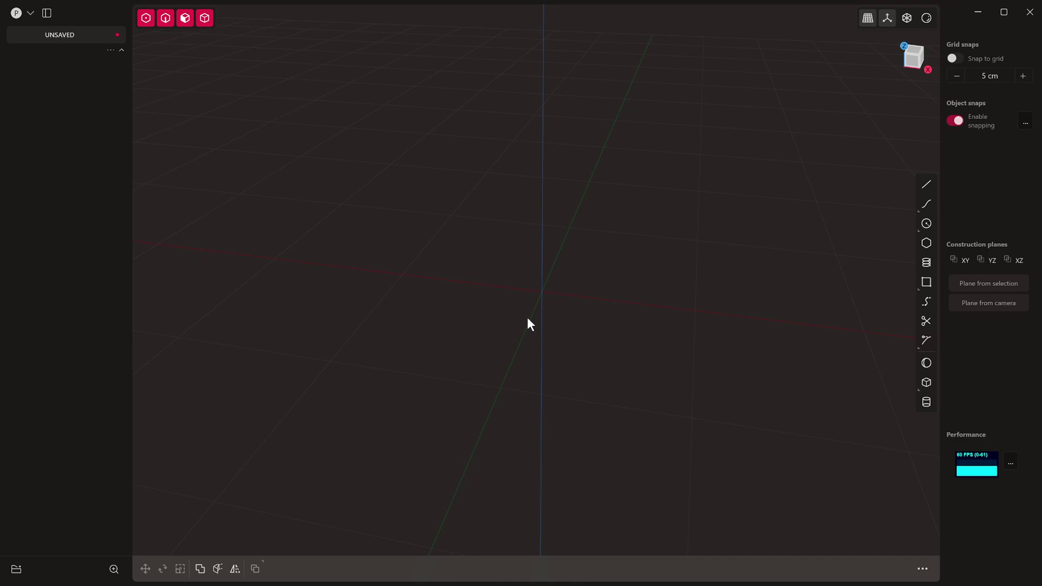
{"action": "key", "text": "shift+a"}
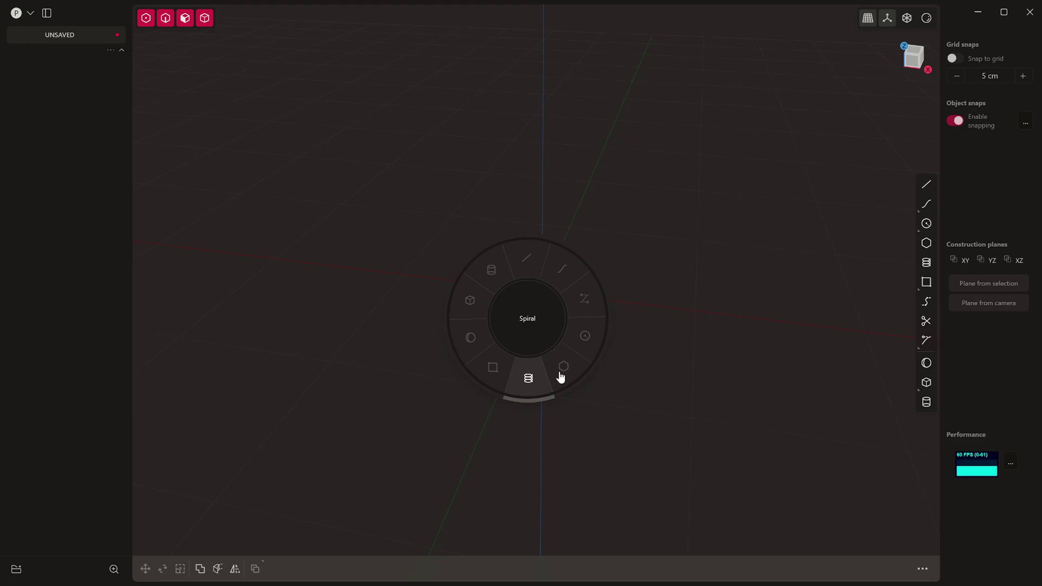
{"action": "key", "text": "Escape"}
{"action": "middle_click_drag", "start_coordinate": [598, 289], "coordinate": [588, 289]}
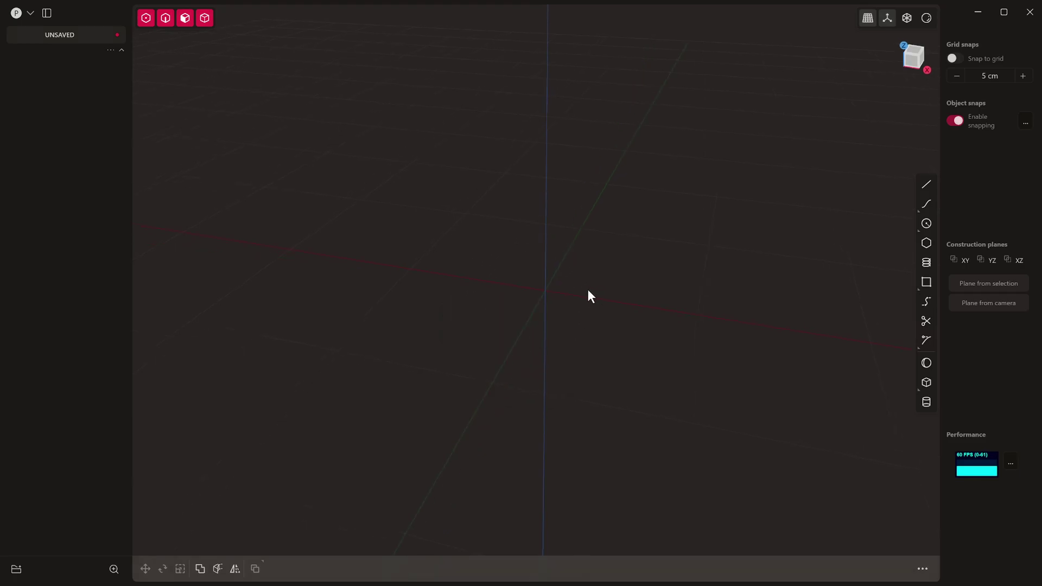
Step: Create a solid cylinder standing on the ground plane with its base centred at the origin
{"action": "key", "text": "shift+a"}
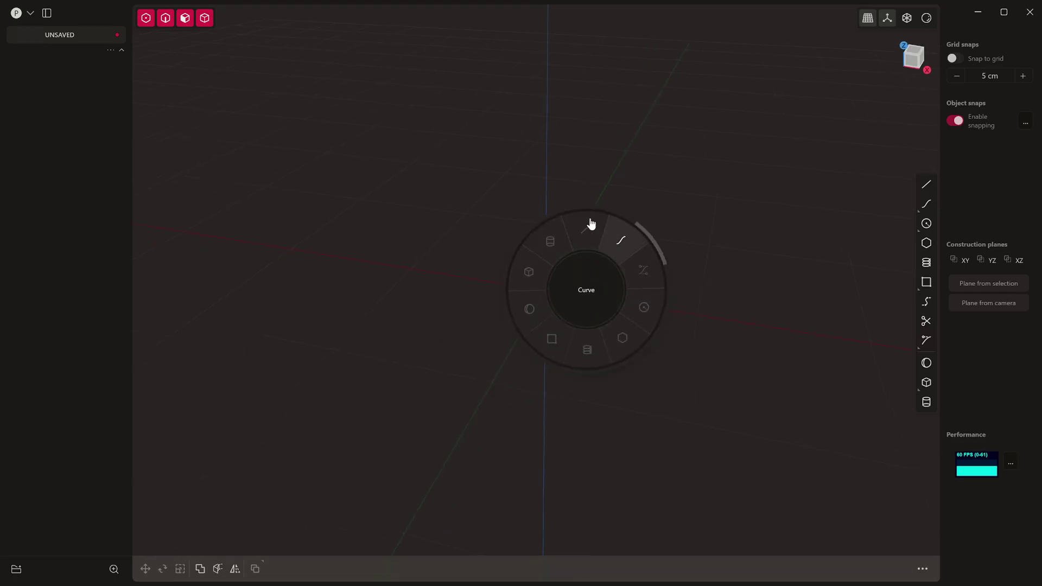
{"action": "left_click", "coordinate": [551, 242]}
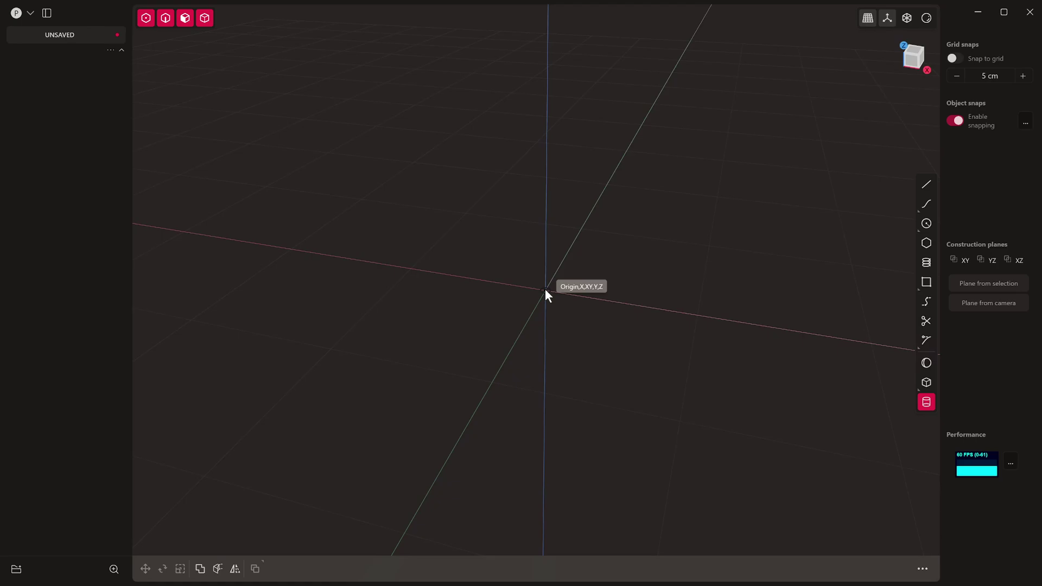
{"action": "left_click", "coordinate": [545, 289]}
{"action": "left_click", "coordinate": [596, 314]}
{"action": "left_click", "coordinate": [605, 208]}
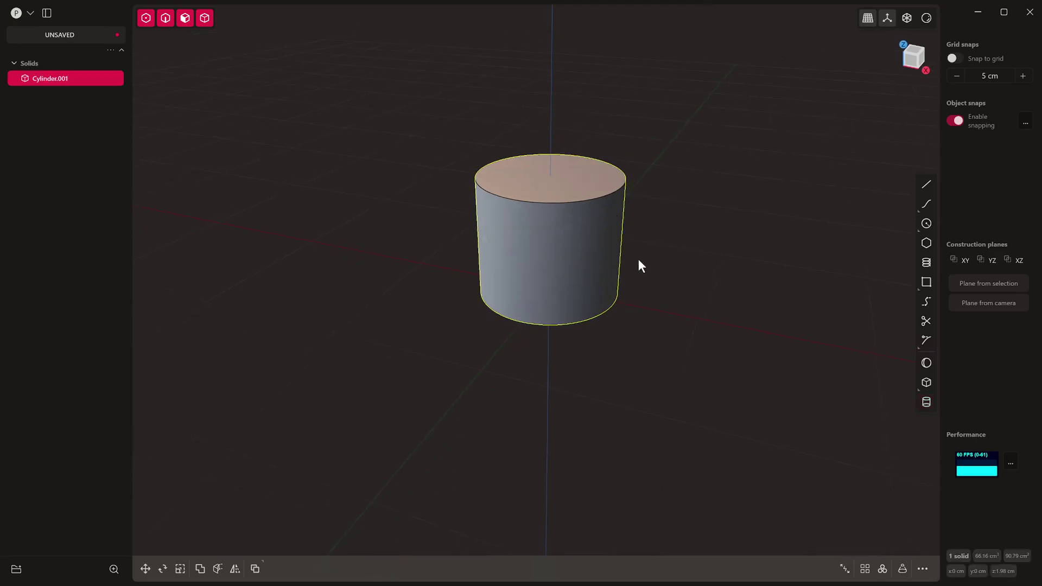
Step: Switch to Notepad to examine the command, icon and label entries in silky.radial.json, then return to Plasticity
{"action": "key", "text": "q"}
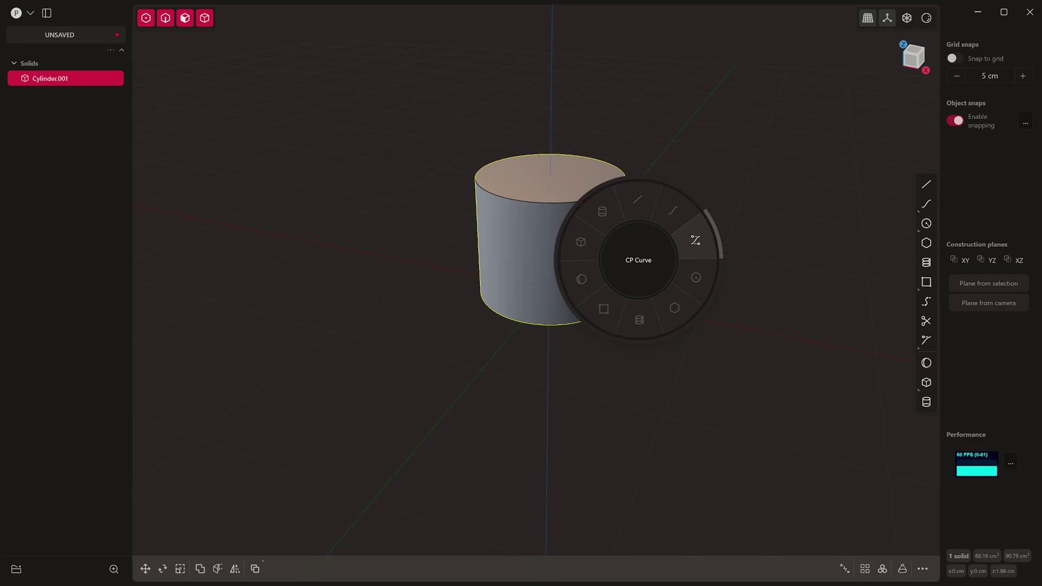
{"action": "key", "text": "alt+Tab"}
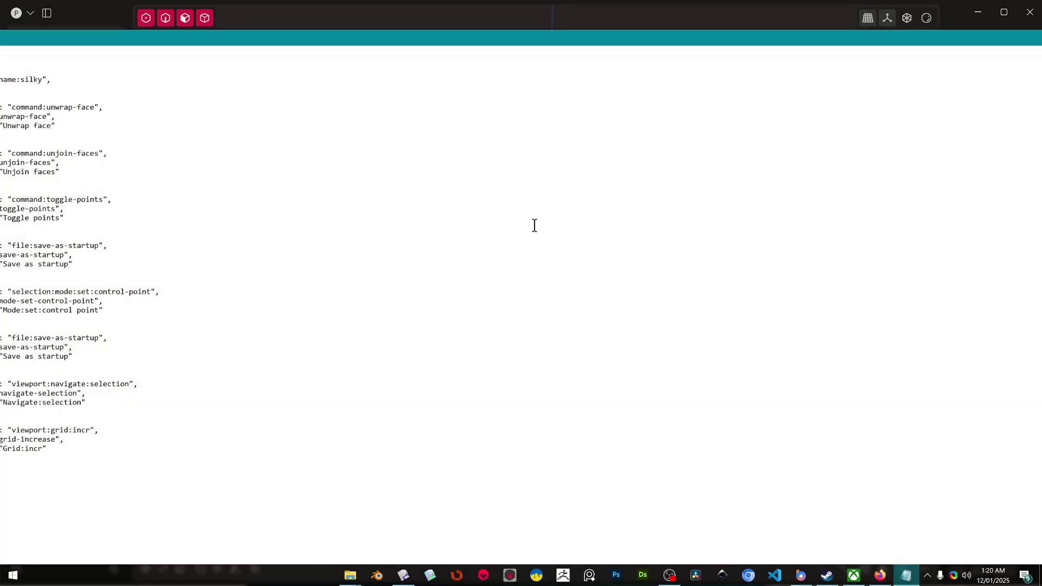
{"action": "left_click_drag", "start_coordinate": [233, 36], "coordinate": [417, 44]}
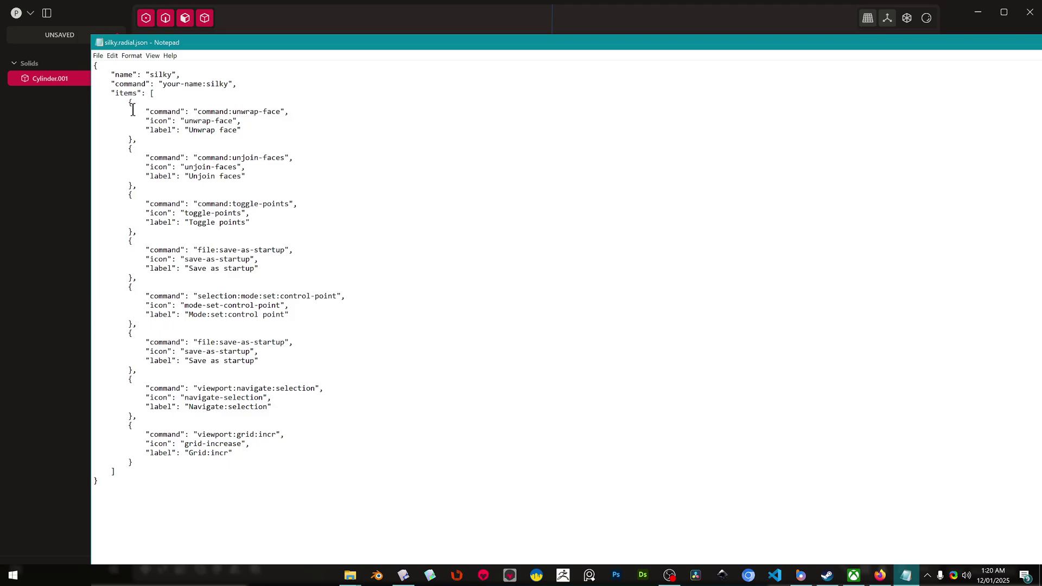
{"action": "left_click_drag", "start_coordinate": [141, 84], "coordinate": [314, 296]}
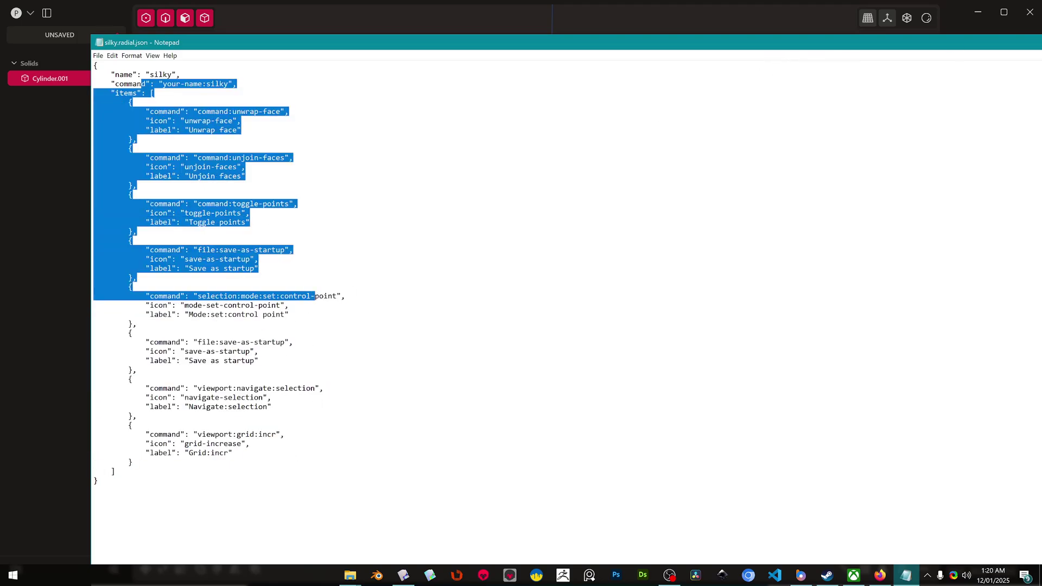
{"action": "left_click_drag", "start_coordinate": [567, 42], "coordinate": [299, 61]}
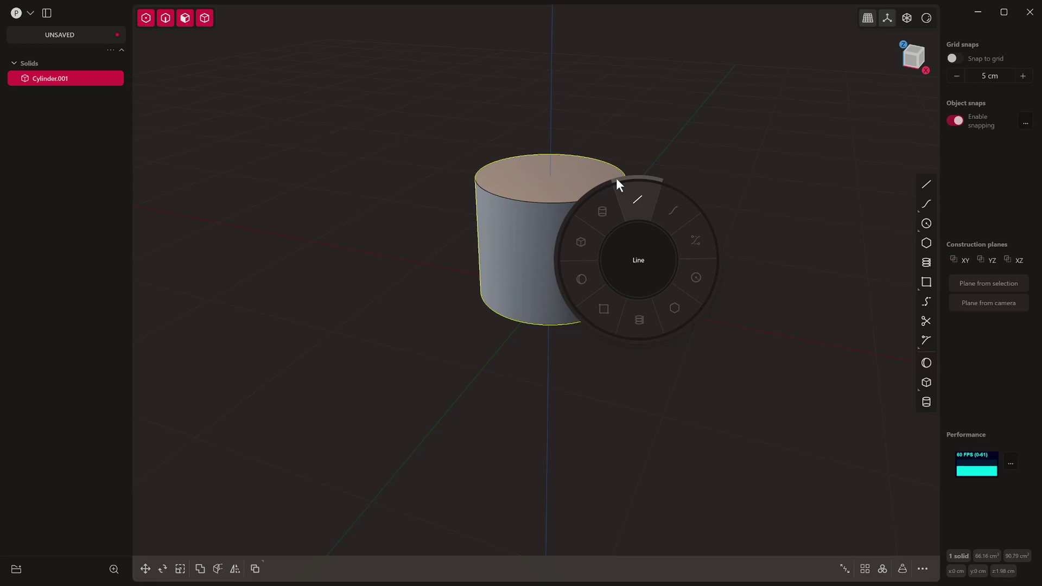
{"action": "left_click", "coordinate": [717, 144]}
{"action": "key", "text": "Escape"}
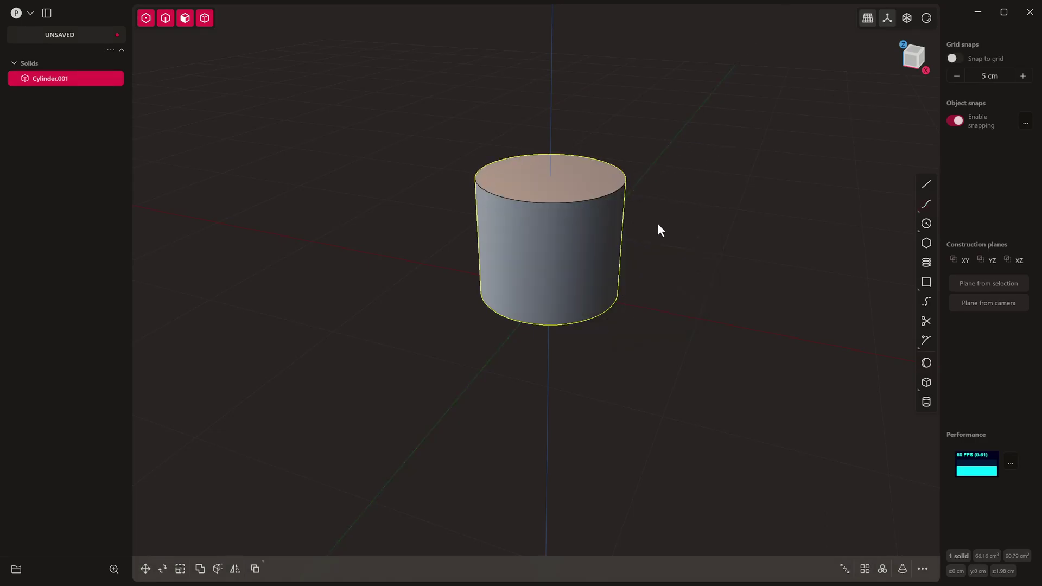
{"action": "middle_click_drag", "start_coordinate": [658, 224], "coordinate": [654, 214]}
{"action": "right_click_drag", "start_coordinate": [621, 240], "coordinate": [688, 321]}
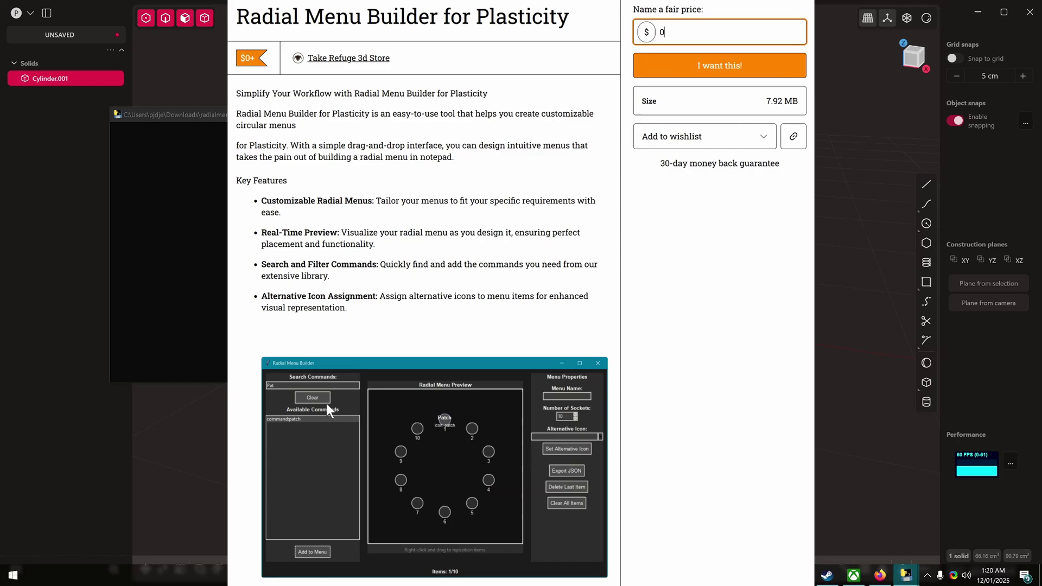
Step: Set the fair price to $50 on the Radial Menu Builder for Plasticity store page
{"action": "key", "text": "BackSpace"}
{"action": "type", "text": "5"}
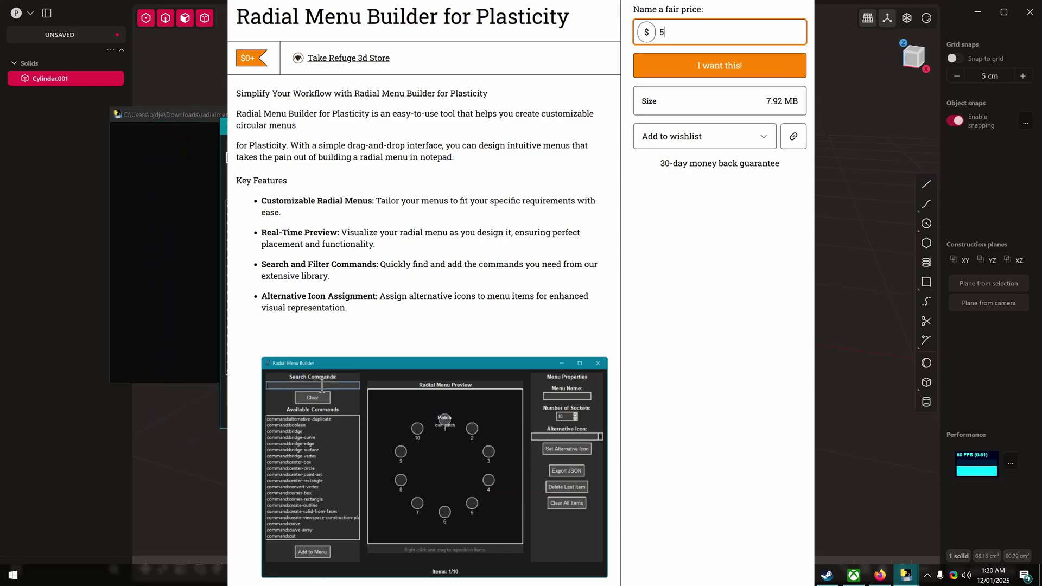
{"action": "type", "text": "0"}
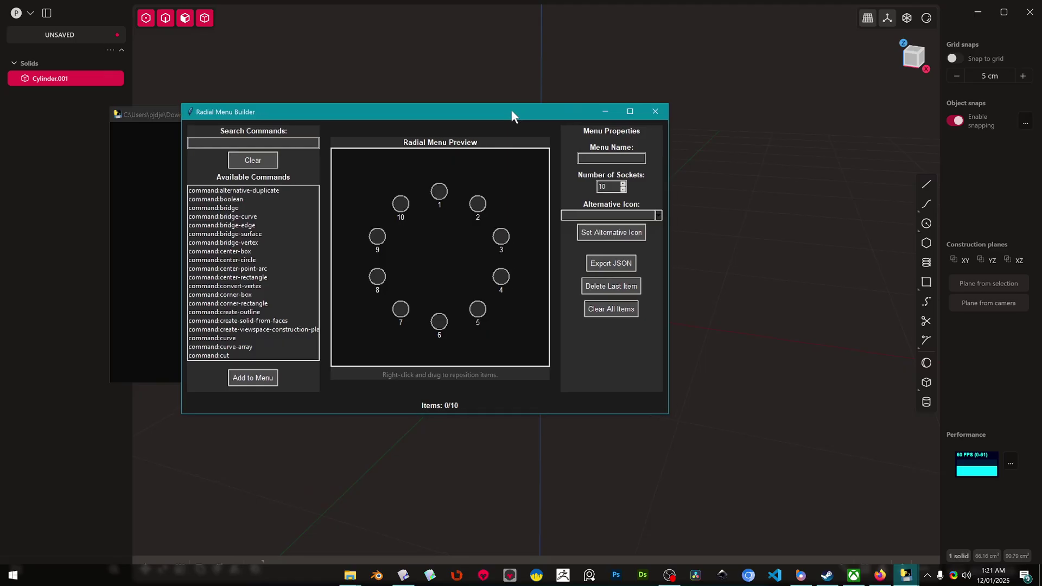
Step: In Radial Menu Builder, search the commands for "xnur" and add command:xnurbs to the menu
{"action": "left_click_drag", "start_coordinate": [511, 112], "coordinate": [515, 113]}
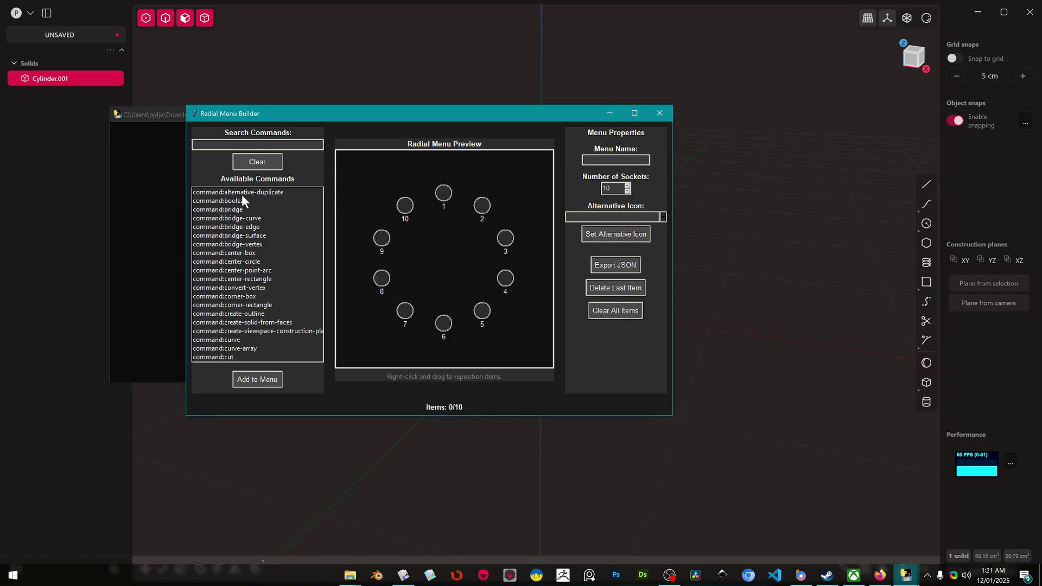
{"action": "left_click", "coordinate": [269, 145]}
{"action": "type", "text": "xnur"}
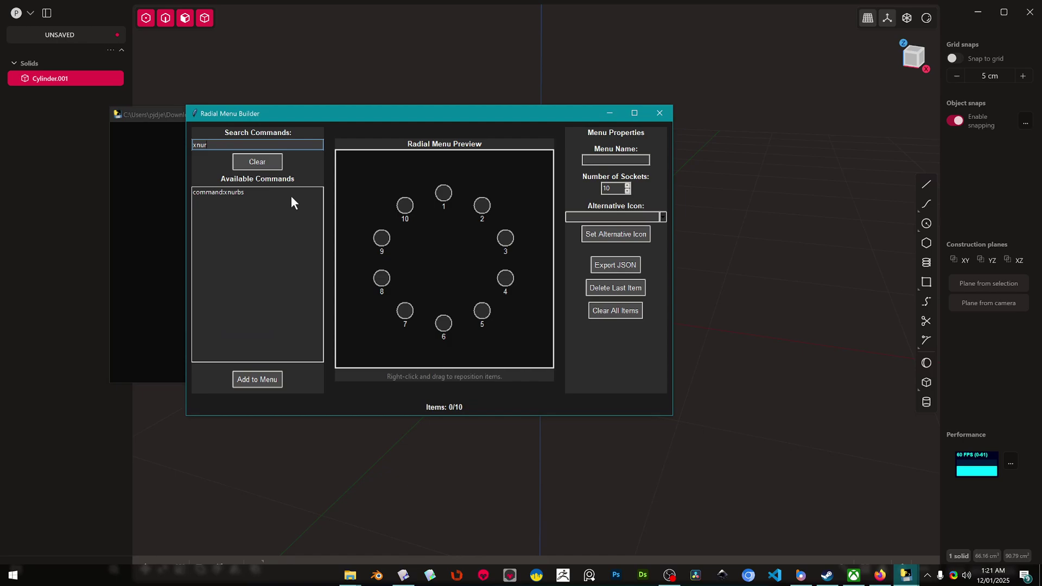
{"action": "left_click", "coordinate": [239, 192]}
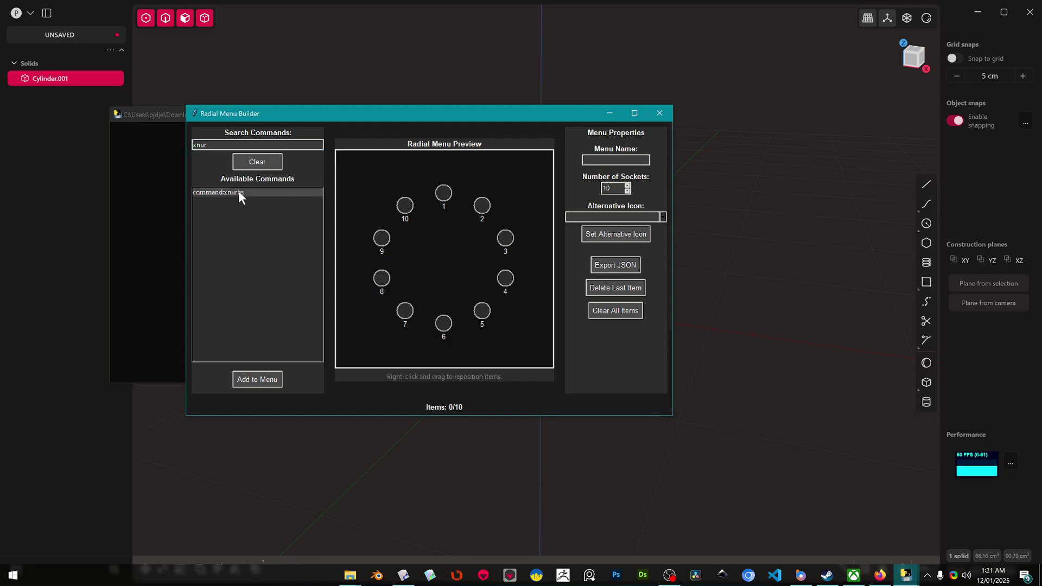
{"action": "left_click", "coordinate": [257, 379]}
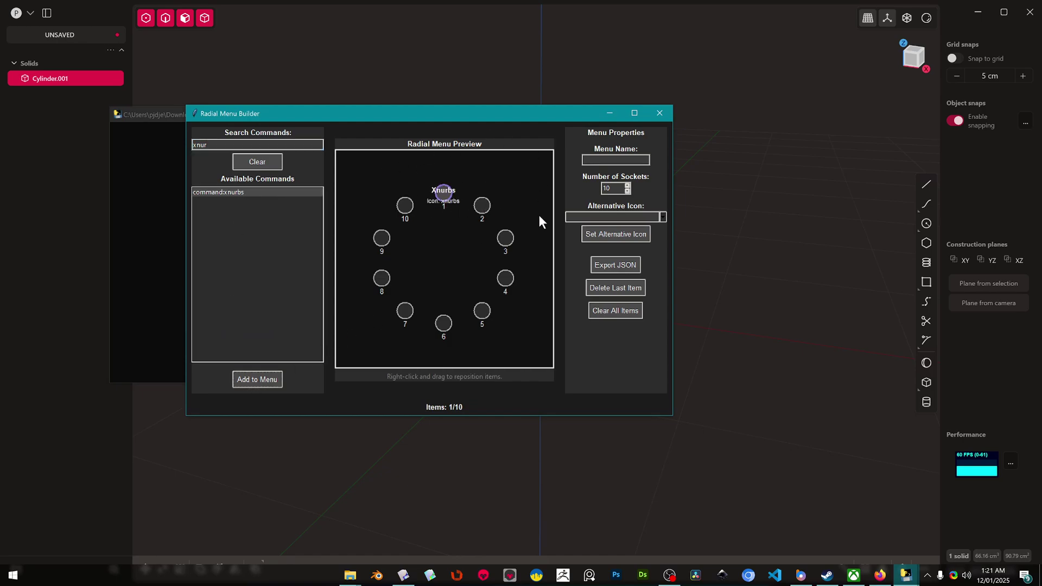
Step: Assign patch as the alternative icon for the Xnurbs menu item
{"action": "left_click", "coordinate": [617, 237]}
{"action": "left_click", "coordinate": [595, 334]}
{"action": "left_click", "coordinate": [664, 217]}
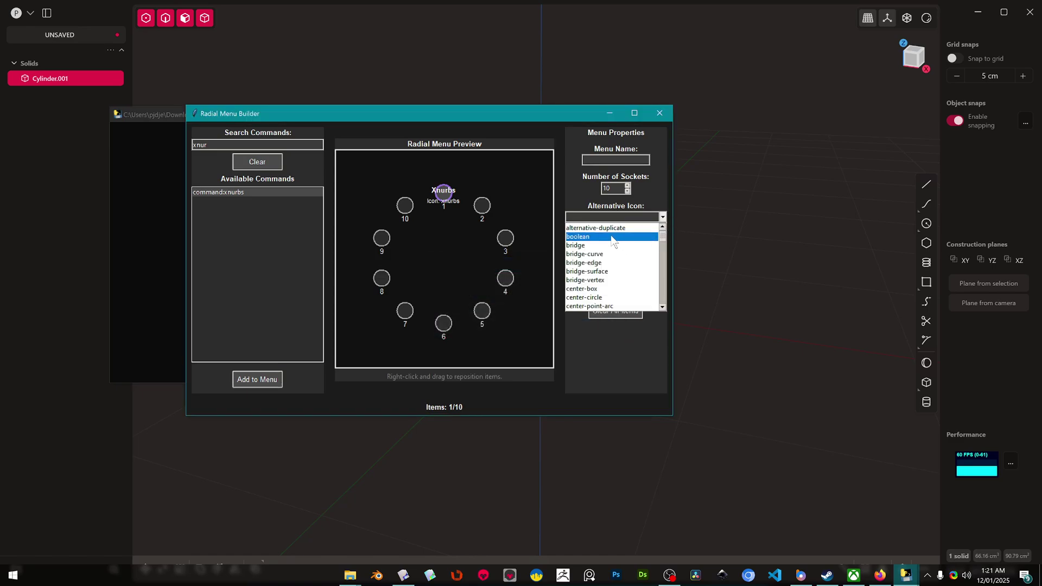
{"action": "scroll", "coordinate": [629, 253], "scroll_direction": "down", "scroll_amount": 6}
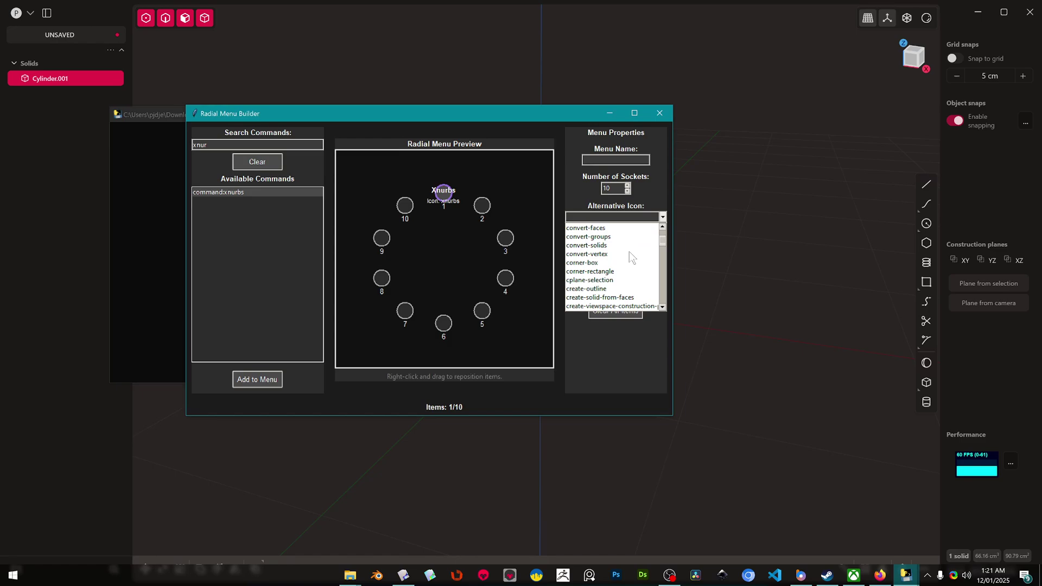
{"action": "left_click", "coordinate": [624, 216]}
{"action": "left_click", "coordinate": [622, 218]}
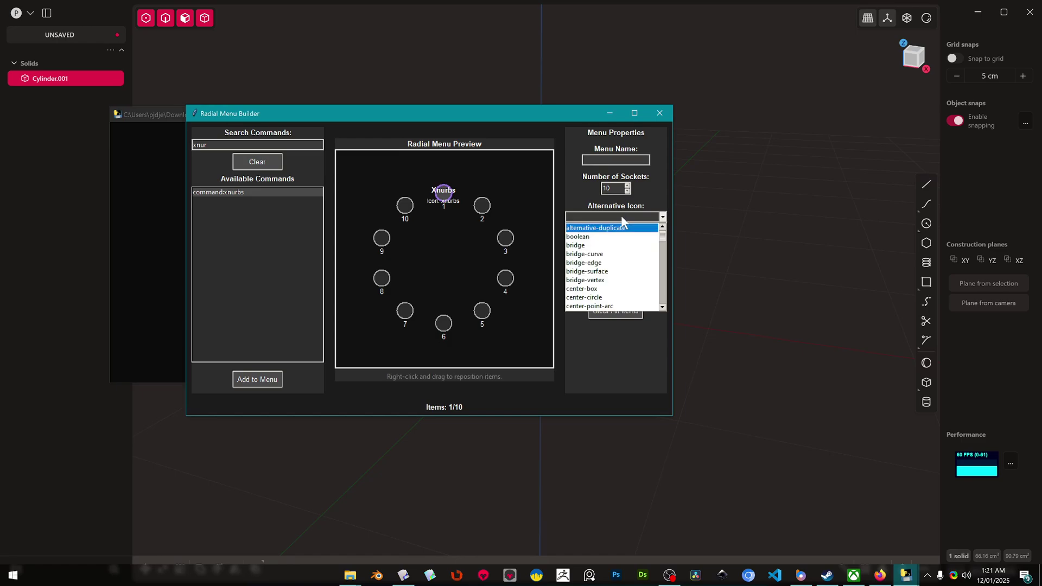
{"action": "key", "text": "Down"}
{"action": "key", "text": "Down"}
{"action": "key", "text": "Down"}
{"action": "key", "text": "Down"}
{"action": "key", "text": "Down"}
{"action": "key", "text": "Down"}
{"action": "key", "text": "Down"}
{"action": "key", "text": "Down"}
{"action": "key", "text": "Down"}
{"action": "key", "text": "Down"}
{"action": "key", "text": "Down"}
{"action": "key", "text": "Down"}
{"action": "key", "text": "Down"}
{"action": "key", "text": "Down"}
{"action": "key", "text": "Down"}
{"action": "key", "text": "Down"}
{"action": "key", "text": "Down"}
{"action": "key", "text": "Down"}
{"action": "key", "text": "Down"}
{"action": "key", "text": "Down"}
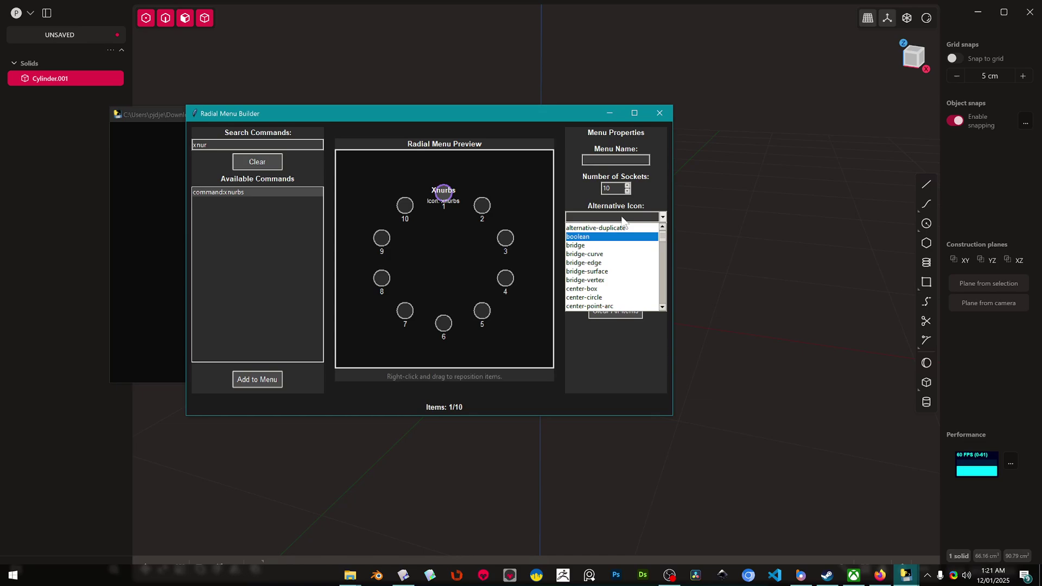
{"action": "key", "text": "Down"}
{"action": "key", "text": "Down"}
{"action": "key", "text": "Down"}
{"action": "key", "text": "Down"}
{"action": "key", "text": "Down"}
{"action": "key", "text": "Down"}
{"action": "key", "text": "Down"}
{"action": "key", "text": "Down"}
{"action": "key", "text": "Down"}
{"action": "key", "text": "Down"}
{"action": "key", "text": "Down"}
{"action": "key", "text": "Down"}
{"action": "key", "text": "Down"}
{"action": "key", "text": "Down"}
{"action": "key", "text": "Down"}
{"action": "key", "text": "Down"}
{"action": "key", "text": "Down"}
{"action": "key", "text": "Down"}
{"action": "key", "text": "Down"}
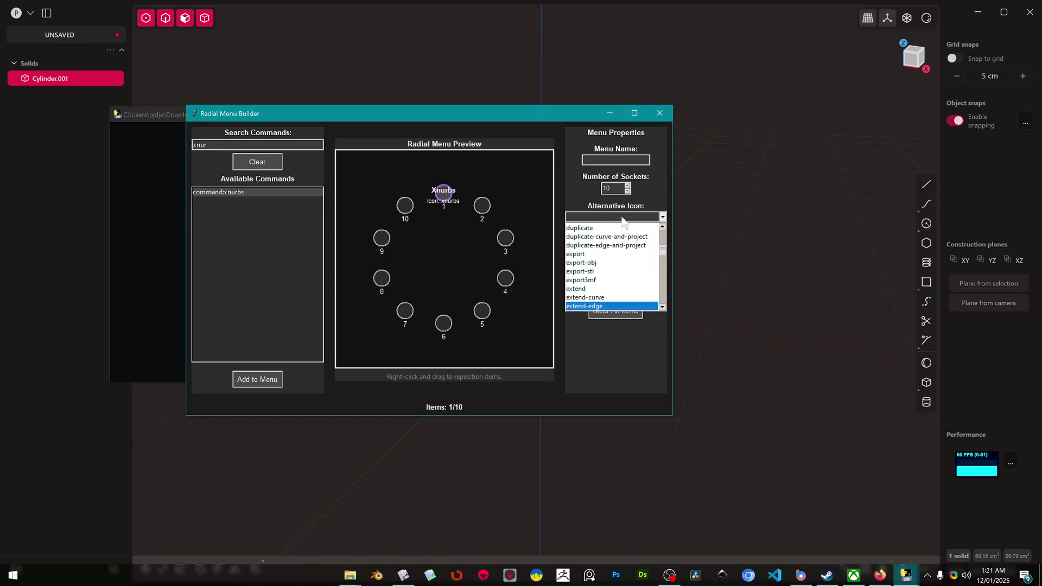
{"action": "scroll", "coordinate": [654, 249], "scroll_direction": "down", "scroll_amount": 10}
{"action": "left_click", "coordinate": [630, 282]}
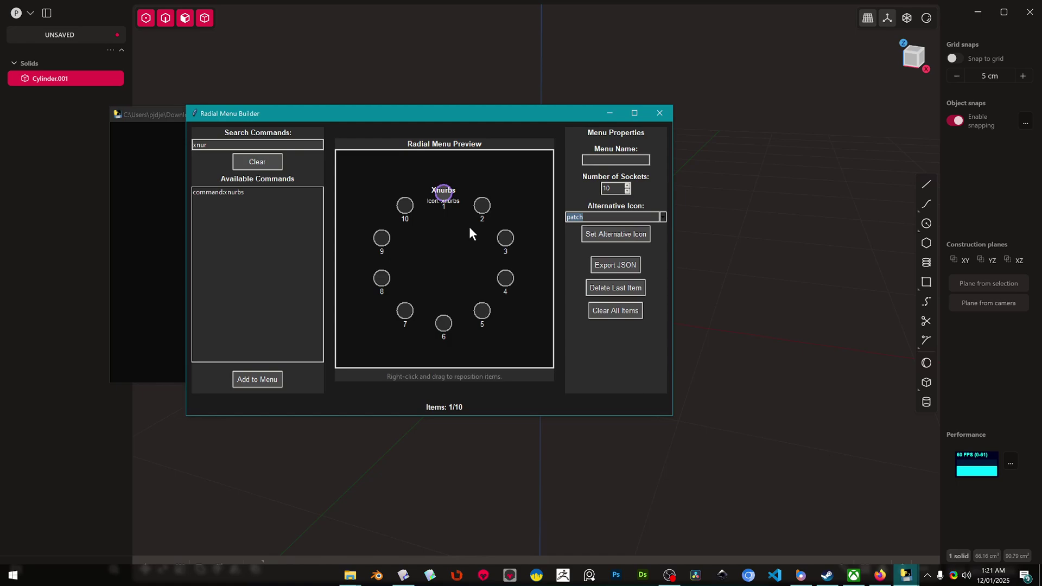
{"action": "left_click", "coordinate": [621, 233]}
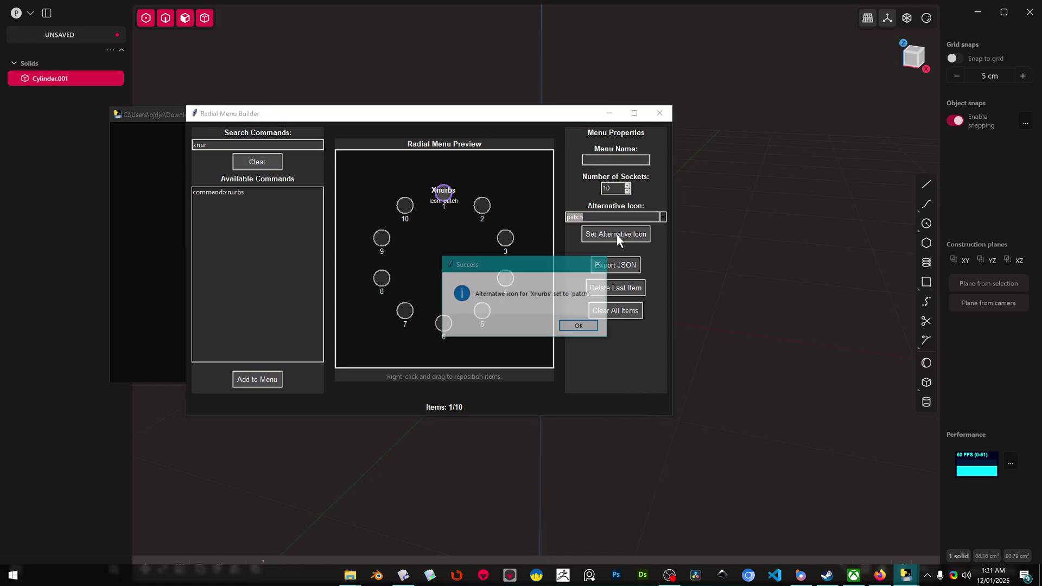
{"action": "left_click", "coordinate": [580, 325]}
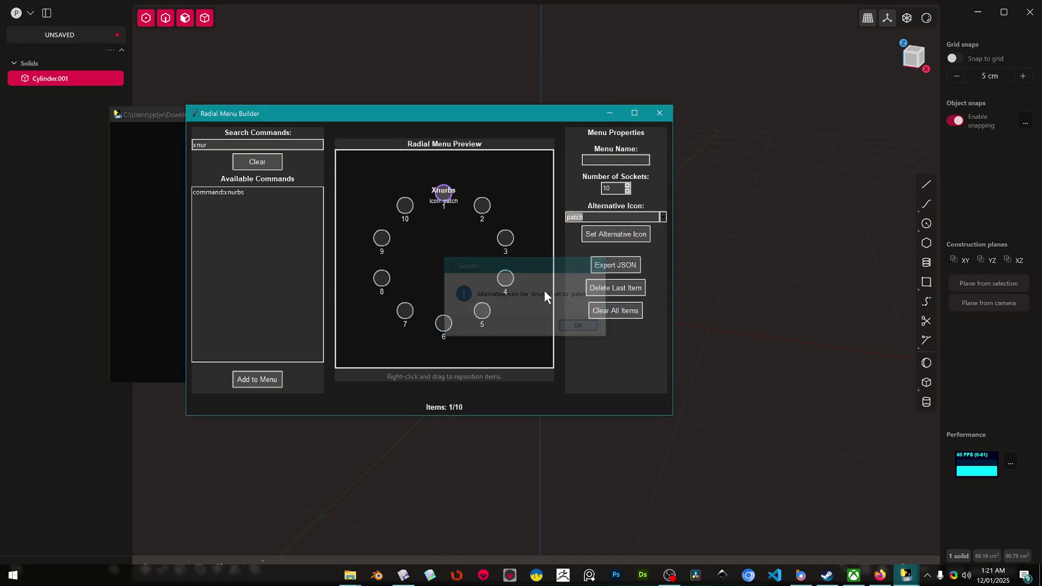
Step: Clear the command search and add bridge-surface, corner-rectangle twice, and the create-viewspace-construction-plane-at-origin command to the menu
{"action": "double_click", "coordinate": [222, 145]}
{"action": "left_click", "coordinate": [244, 164]}
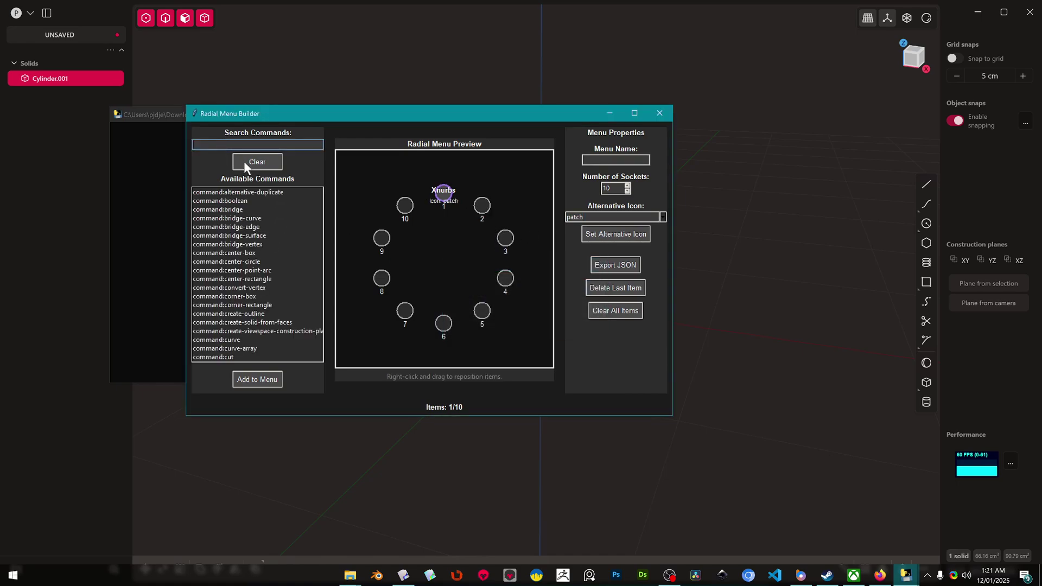
{"action": "left_click", "coordinate": [253, 237]}
{"action": "left_click", "coordinate": [263, 377]}
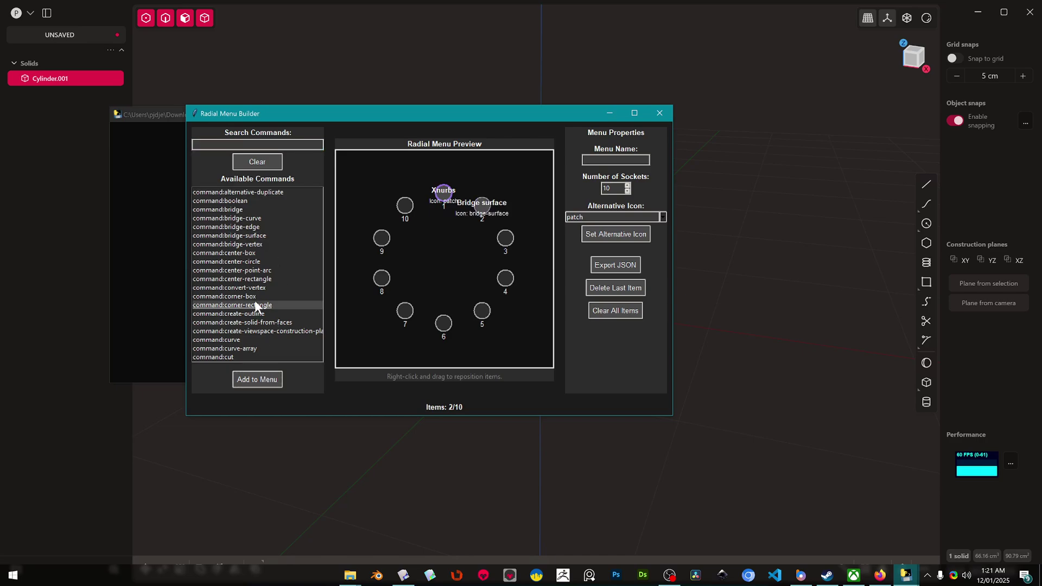
{"action": "left_click", "coordinate": [268, 380]}
{"action": "left_click", "coordinate": [258, 306]}
{"action": "left_click", "coordinate": [266, 382]}
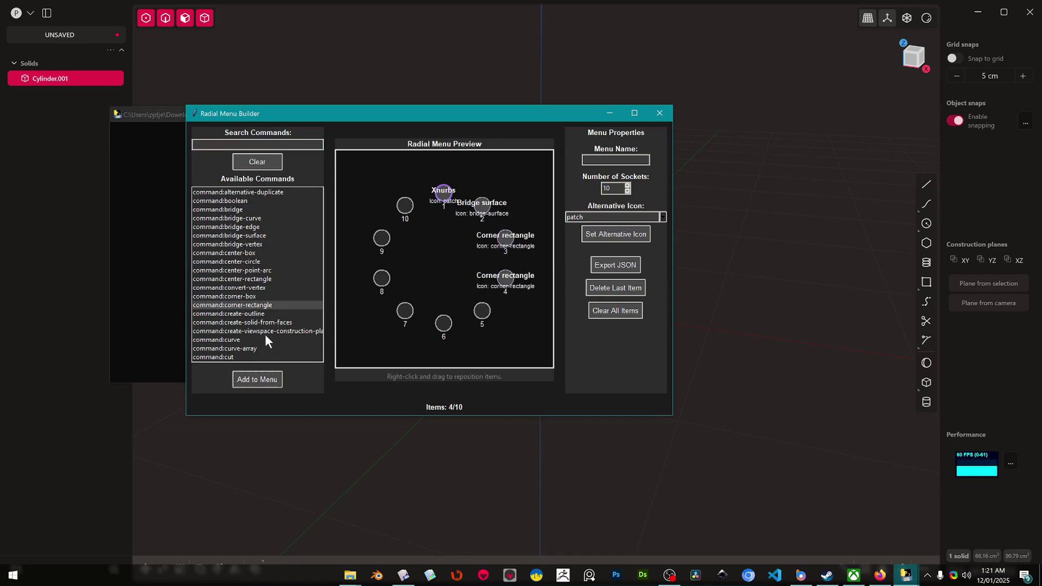
{"action": "left_click", "coordinate": [265, 332]}
{"action": "left_click", "coordinate": [265, 381]}
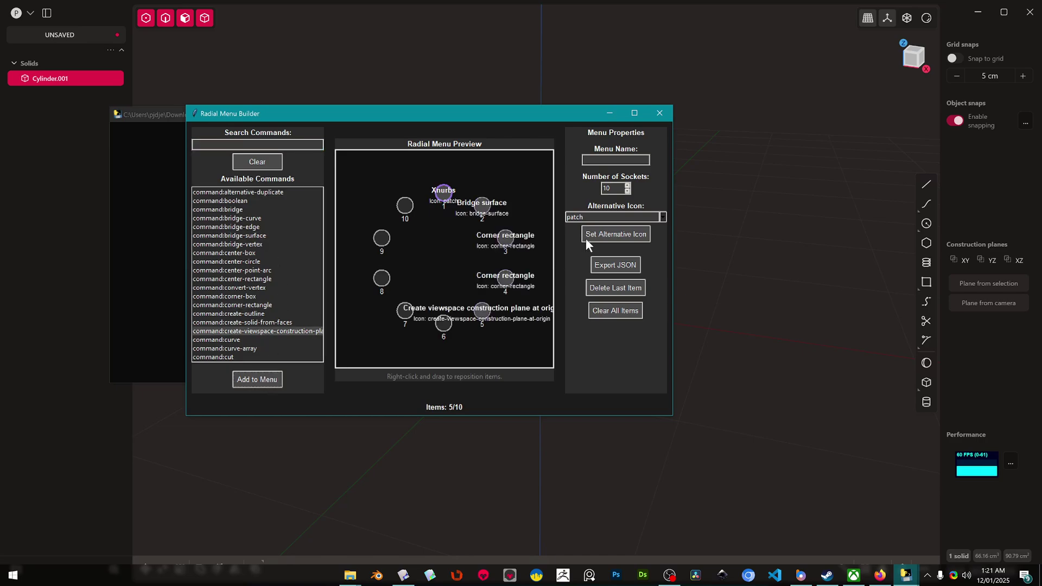
Step: Set 12 sockets and move Bridge surface to socket 12, the two Corner rectangles to 2 and 3, and the construction plane item to 4
{"action": "left_click", "coordinate": [627, 187]}
{"action": "left_click", "coordinate": [628, 186]}
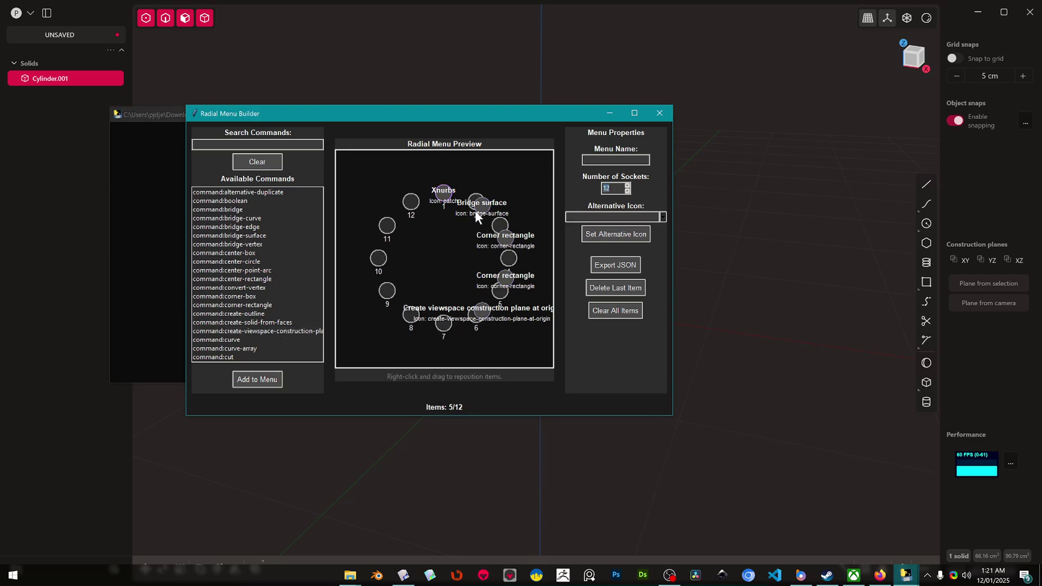
{"action": "right_click_drag", "start_coordinate": [474, 210], "coordinate": [411, 201]}
{"action": "right_click_drag", "start_coordinate": [500, 225], "coordinate": [479, 204]}
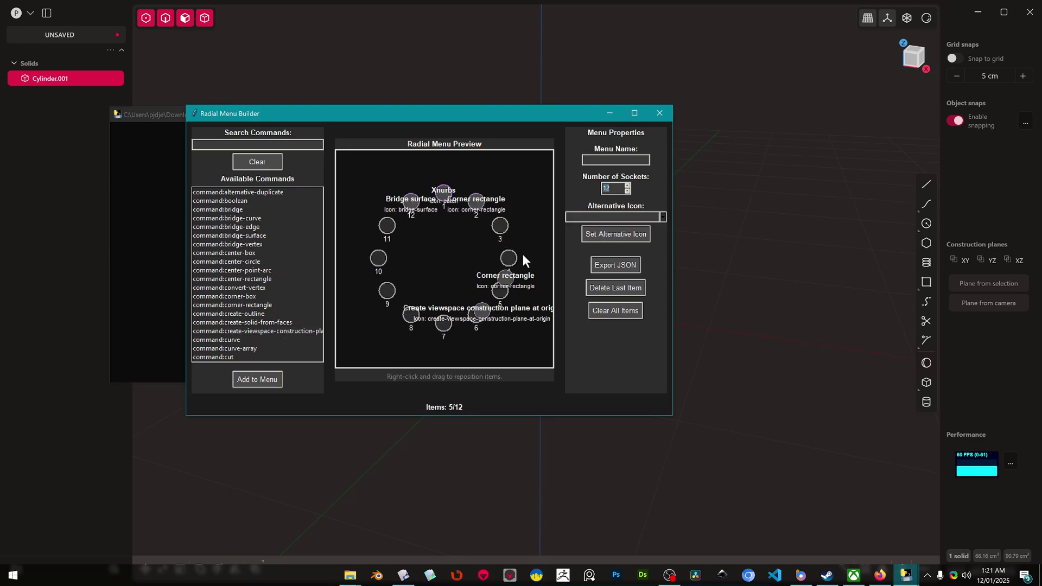
{"action": "right_click_drag", "start_coordinate": [509, 255], "coordinate": [500, 225]}
{"action": "right_click_drag", "start_coordinate": [485, 312], "coordinate": [508, 258]}
Step: Reduce the radial menu's number of sockets to 6
{"action": "left_click", "coordinate": [627, 191]}
{"action": "left_click", "coordinate": [628, 191]}
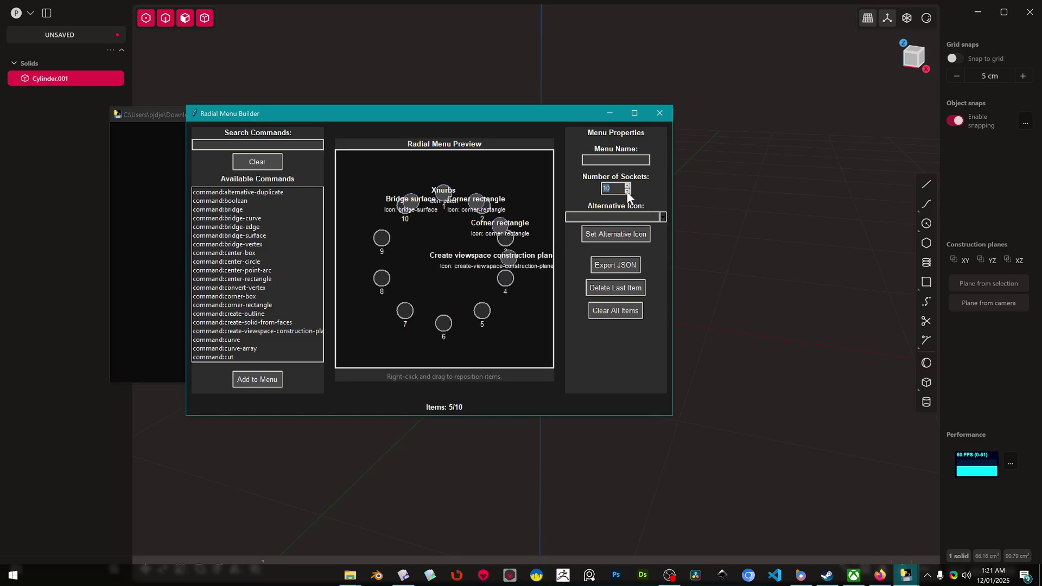
{"action": "left_click", "coordinate": [627, 191]}
{"action": "left_click", "coordinate": [628, 191]}
{"action": "left_click", "coordinate": [627, 192]}
{"action": "left_click", "coordinate": [628, 191]}
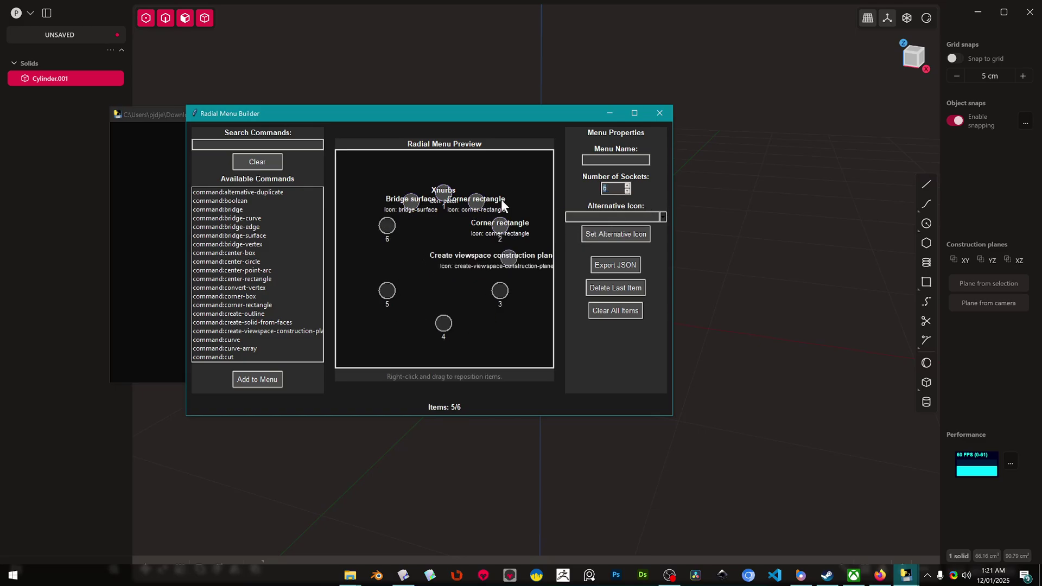
Step: Reduce the menu to 4 sockets and move Bridge surface to socket 4, the construction plane item to 3, and one Corner rectangle to 2
{"action": "left_click", "coordinate": [627, 191]}
{"action": "left_click", "coordinate": [627, 191]}
{"action": "right_click_drag", "start_coordinate": [409, 203], "coordinate": [379, 258]}
{"action": "right_click_drag", "start_coordinate": [508, 258], "coordinate": [443, 323]}
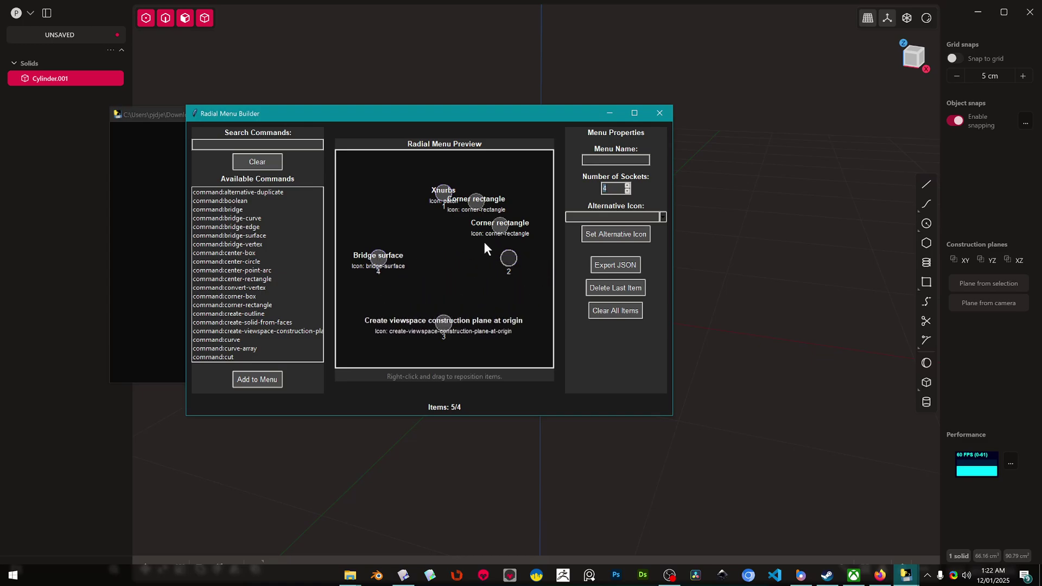
{"action": "right_click_drag", "start_coordinate": [484, 204], "coordinate": [509, 258]}
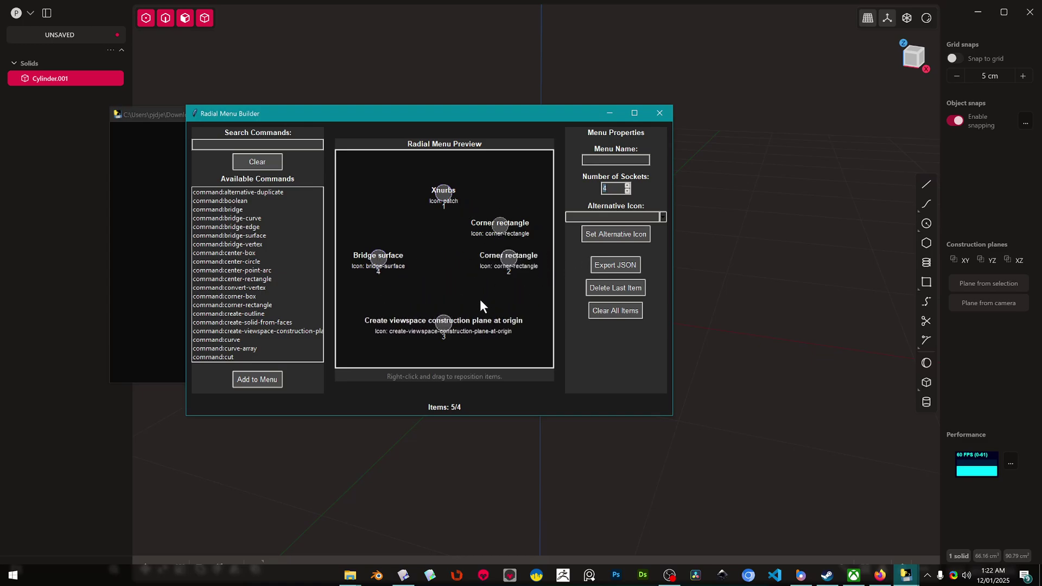
Step: Name the menu testmenu and export it to the Downloads folder as testing3.radial.json
{"action": "left_click", "coordinate": [626, 162]}
{"action": "type", "text": "menu"}
{"action": "left_click", "coordinate": [615, 264]}
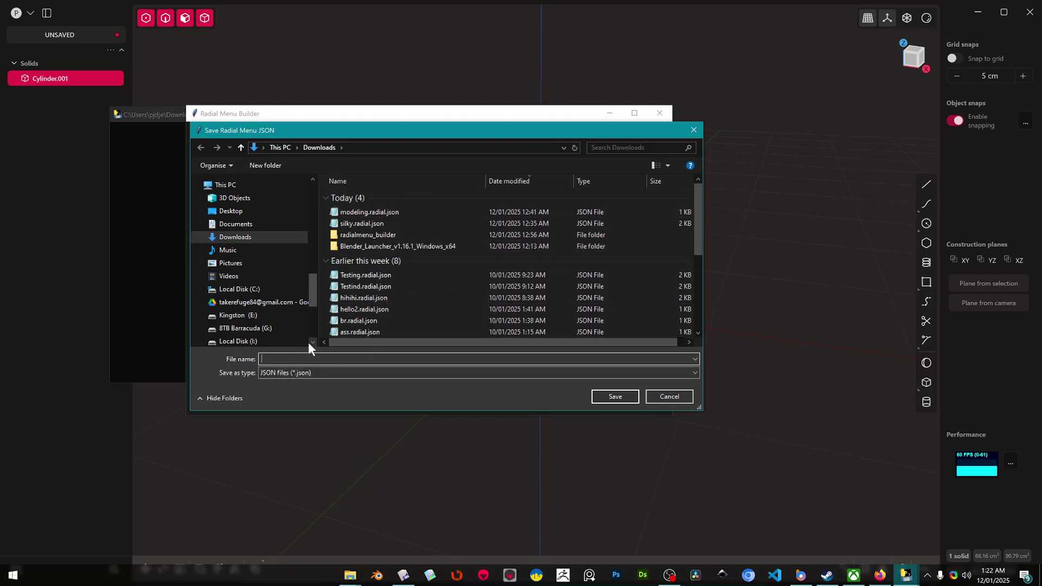
{"action": "type", "text": "test"}
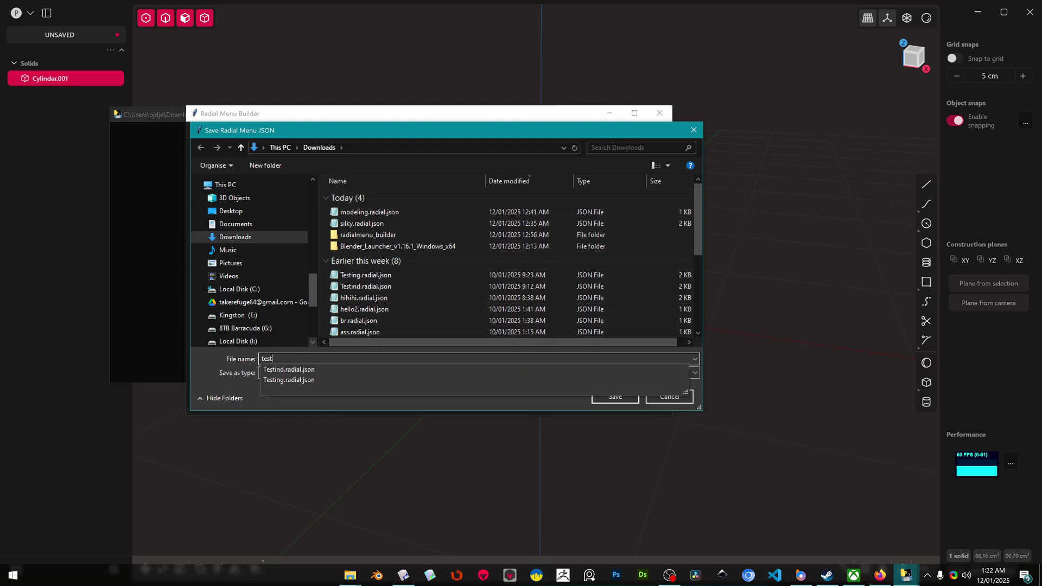
{"action": "type", "text": "ing3"}
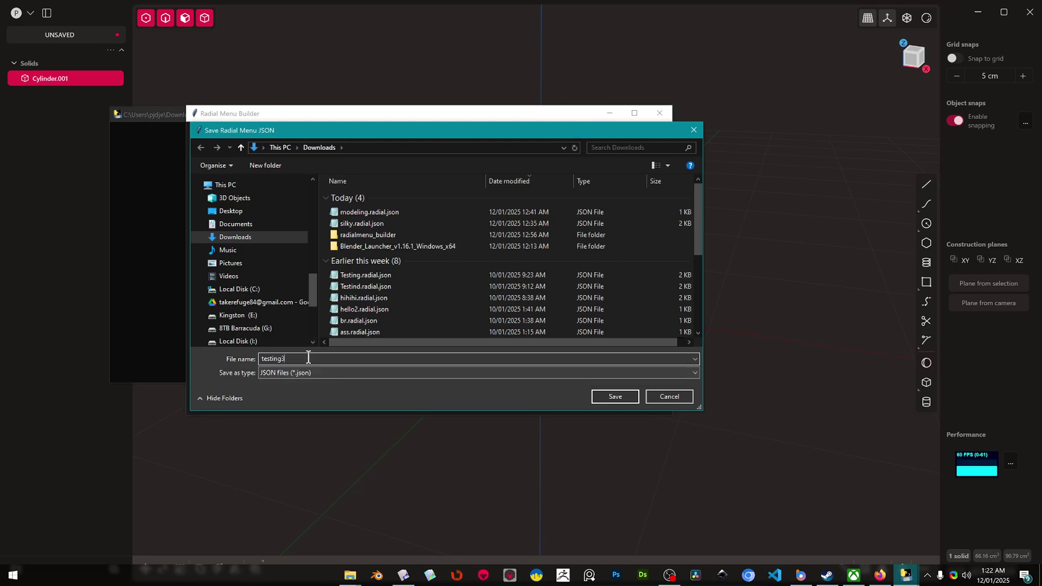
{"action": "type", "text": ".radia"}
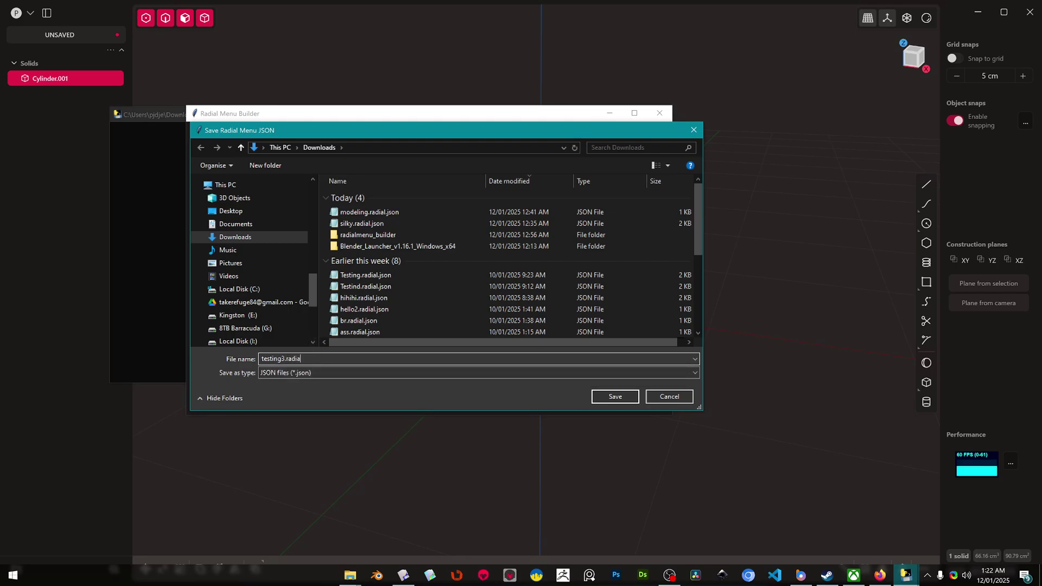
{"action": "type", "text": "l.json"}
{"action": "left_click", "coordinate": [614, 394]}
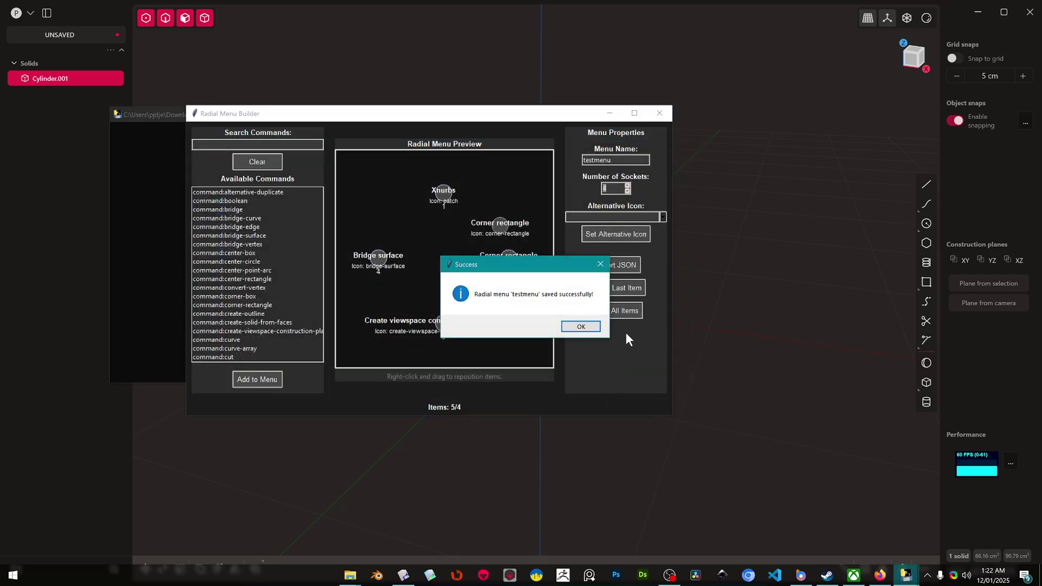
{"action": "left_click", "coordinate": [593, 329]}
Step: Switch to Plasticity and load the exported testing3.radial.json file from the Downloads folder into it
{"action": "key", "text": "super+e"}
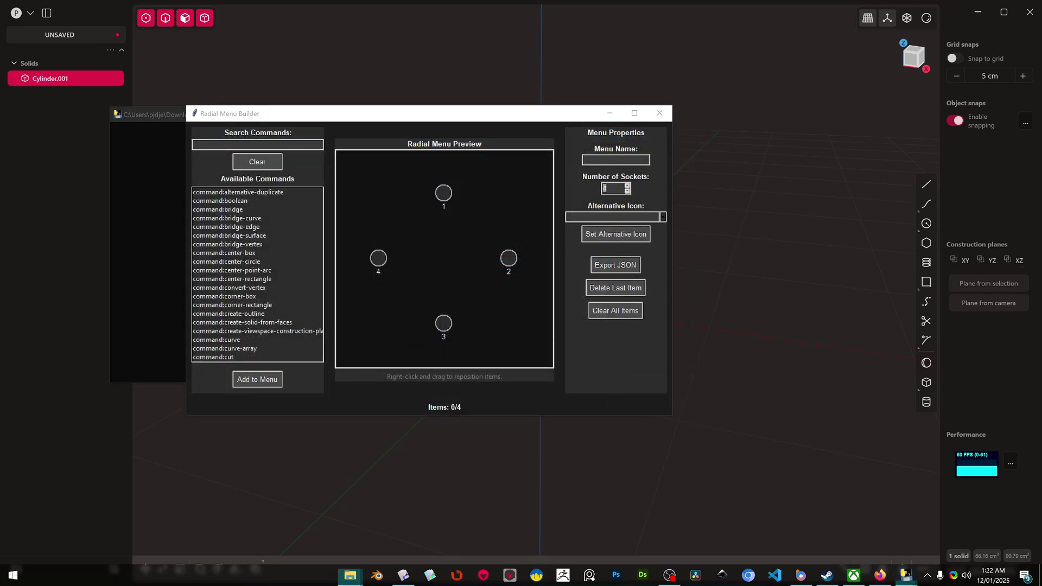
{"action": "left_click_drag", "start_coordinate": [1041, 256], "coordinate": [792, 269]}
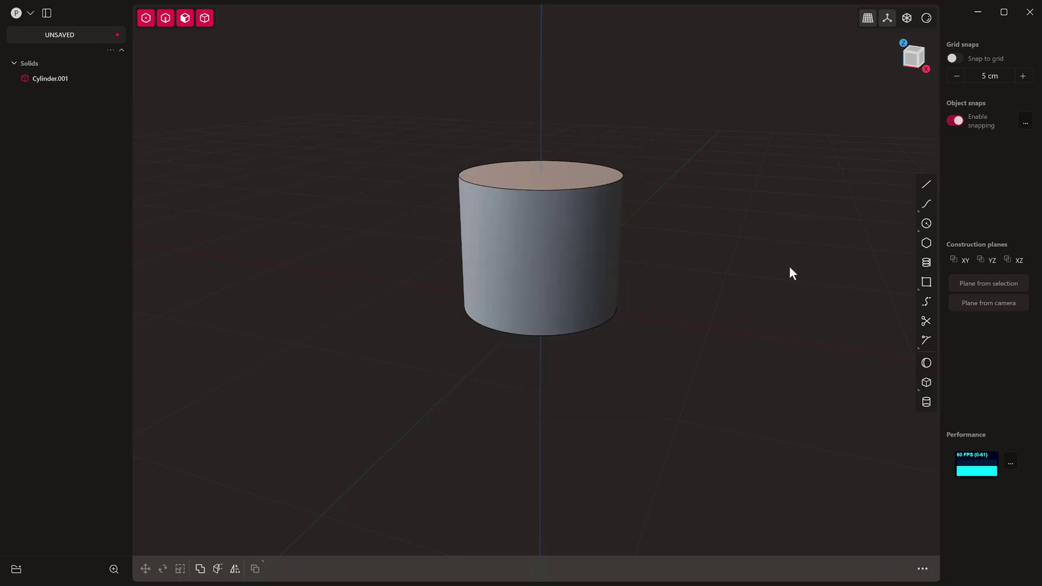
Step: Find and open the testmenu radial menu and run Create viewspace construction plane at origin from it
{"action": "type", "text": "ftes"}
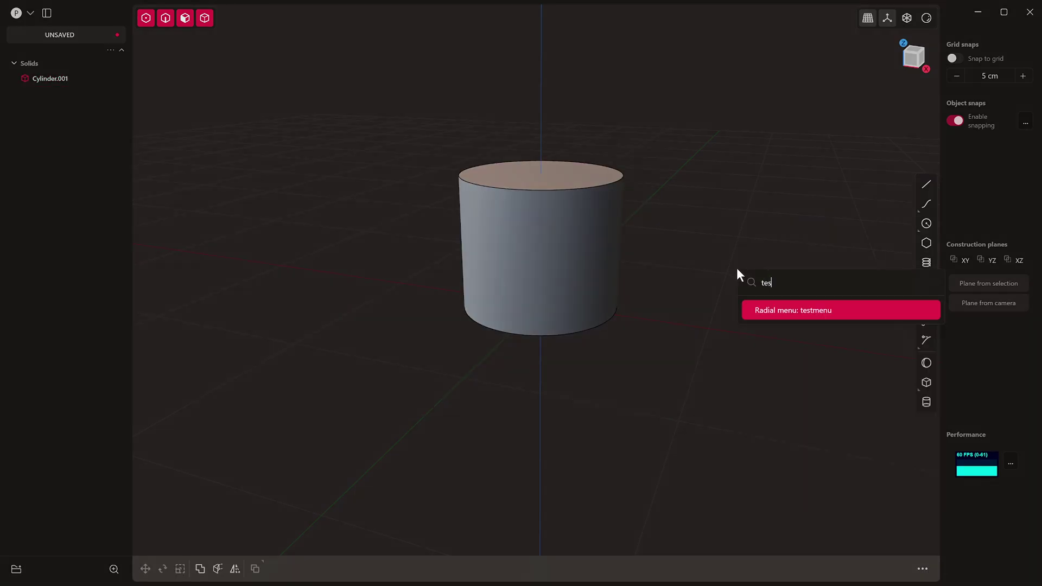
{"action": "left_click", "coordinate": [817, 312]}
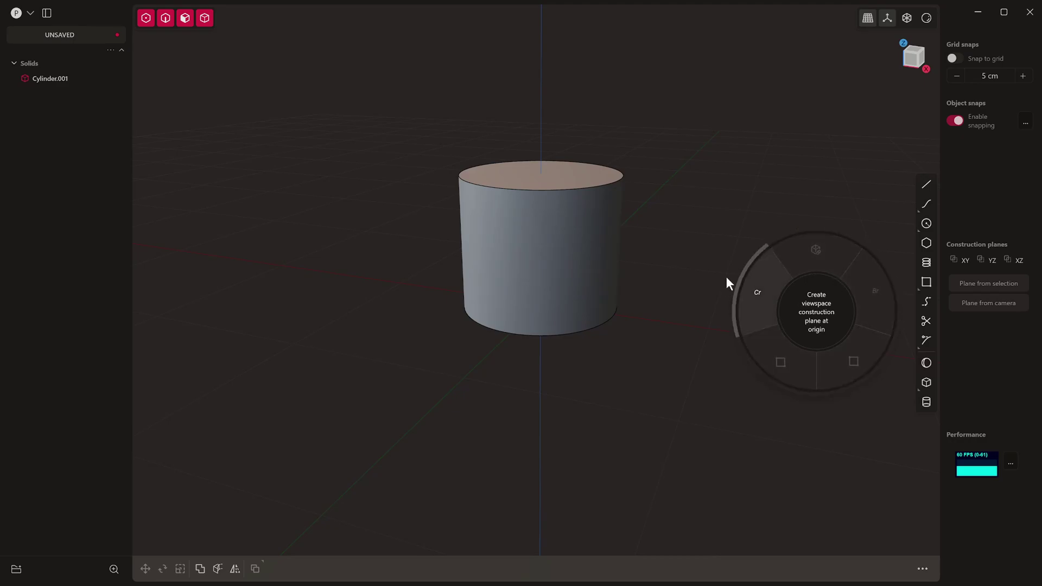
{"action": "left_click", "coordinate": [627, 315]}
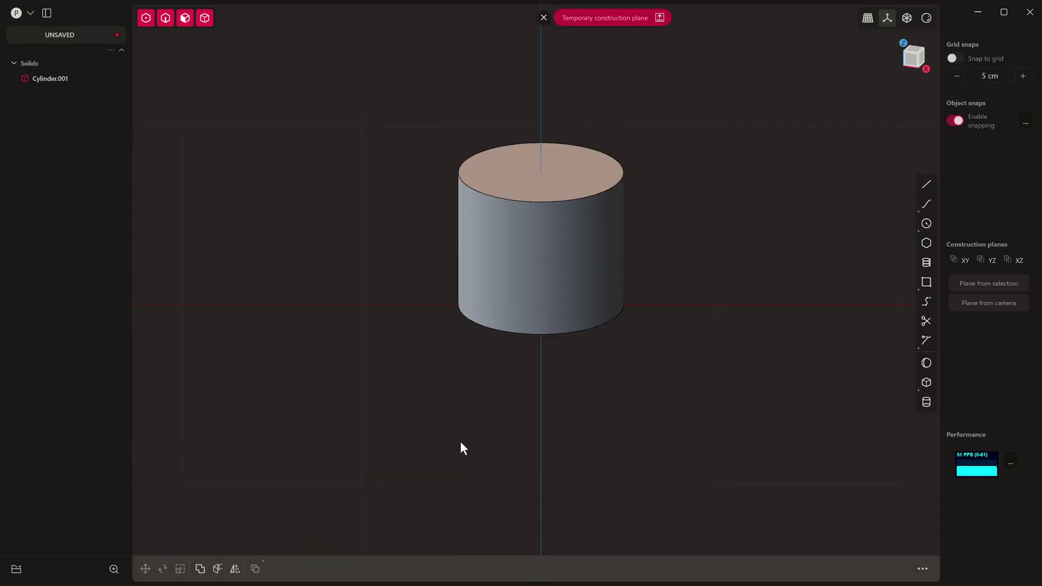
Step: Switch to the Radial Menu Builder for Plasticity product page in Firefox and enter 0 as the price
{"action": "key", "text": "super"}
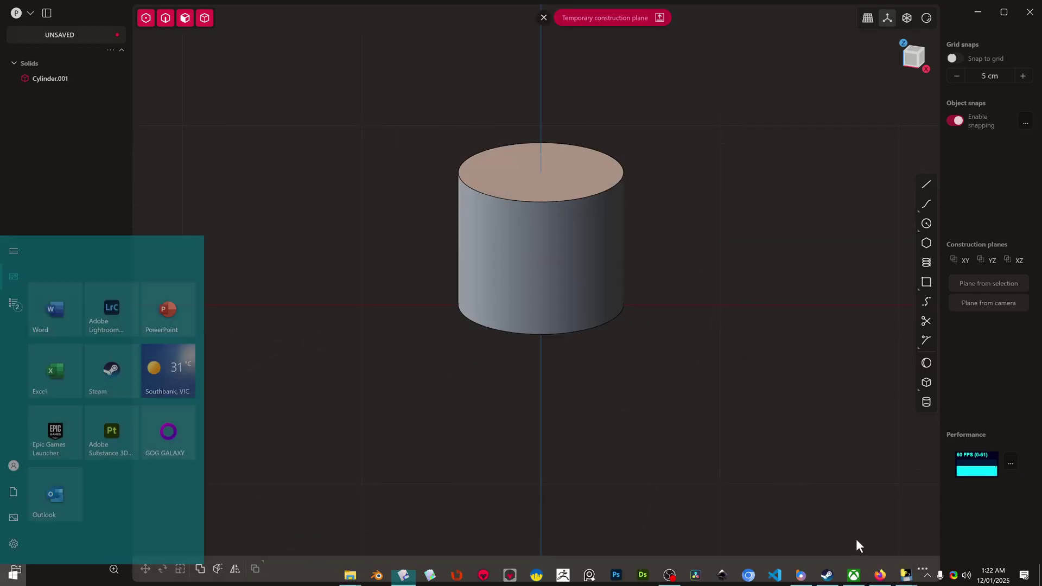
{"action": "left_click", "coordinate": [879, 575]}
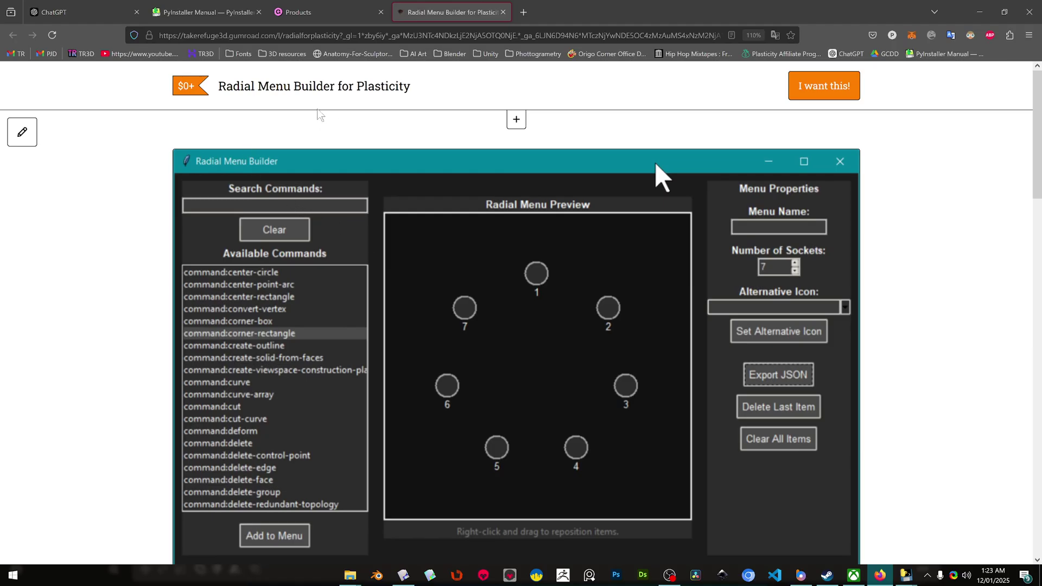
{"action": "scroll", "coordinate": [656, 162], "scroll_direction": "down", "scroll_amount": 7}
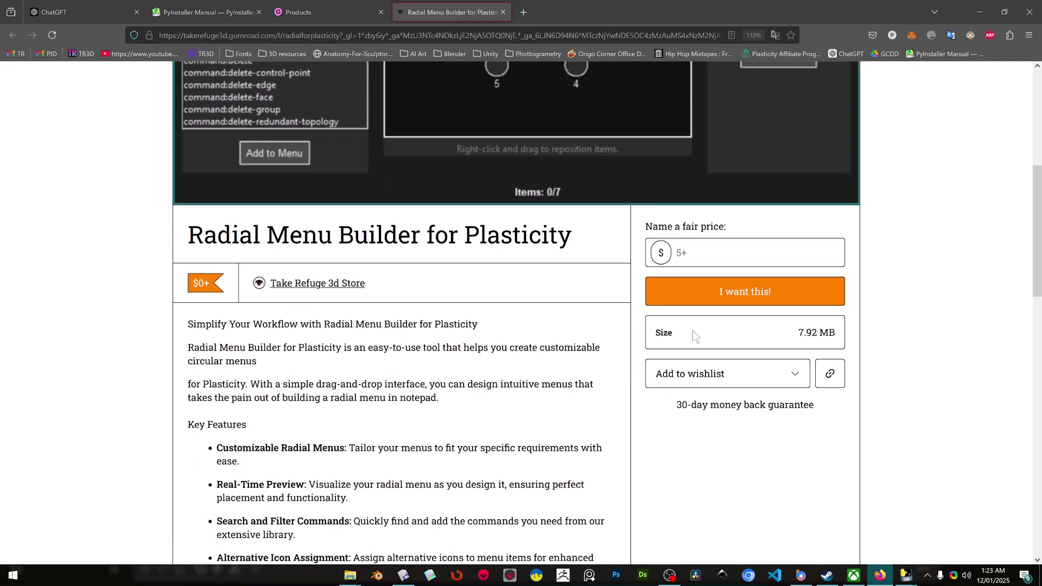
{"action": "left_click", "coordinate": [694, 250]}
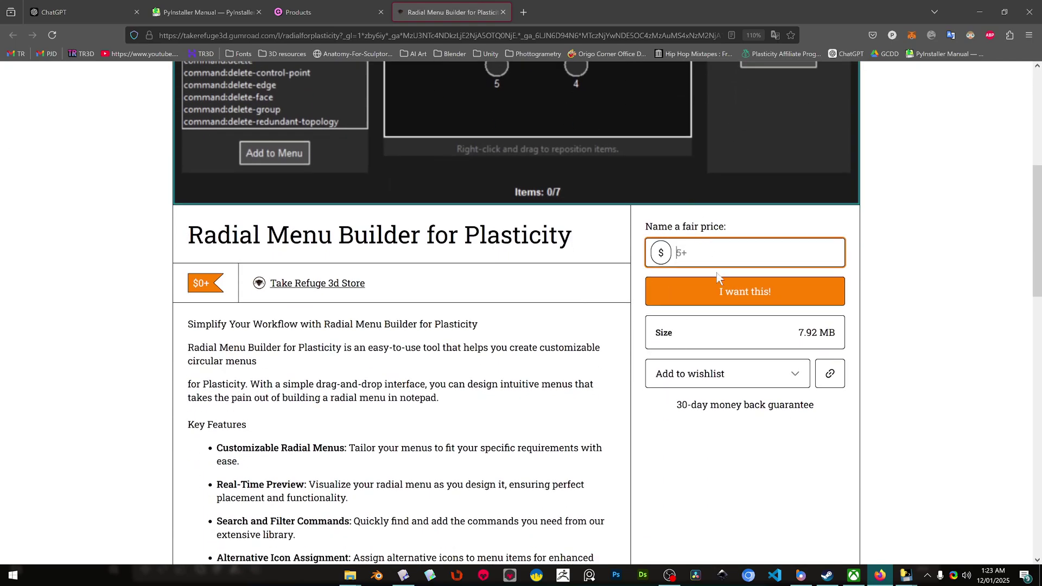
{"action": "type", "text": "0"}
Step: Look over the product page's description and preview image, and select the entered price
{"action": "scroll", "coordinate": [565, 375], "scroll_direction": "down", "scroll_amount": 4}
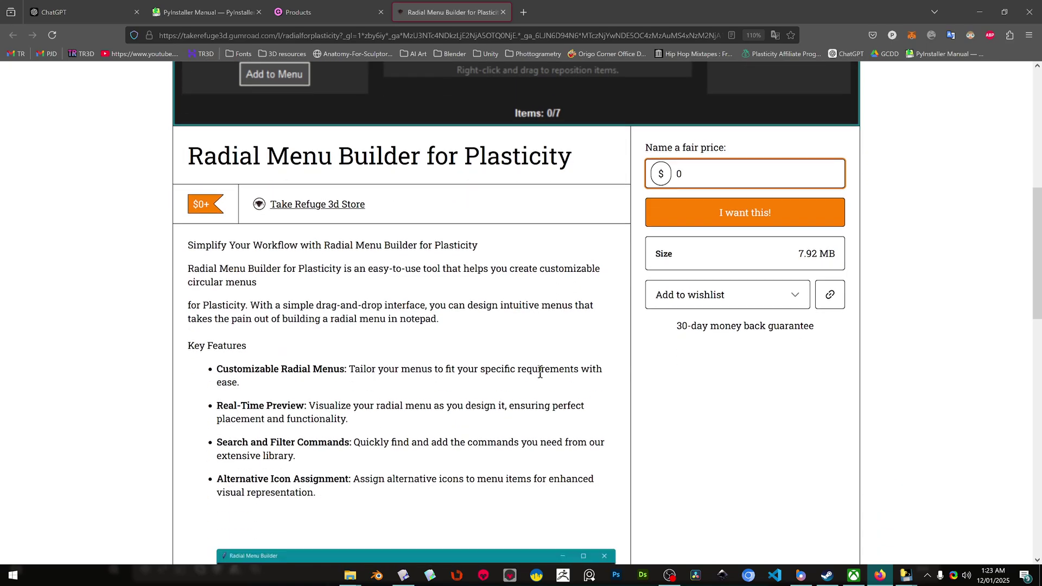
{"action": "scroll", "coordinate": [530, 376], "scroll_direction": "up", "scroll_amount": 7}
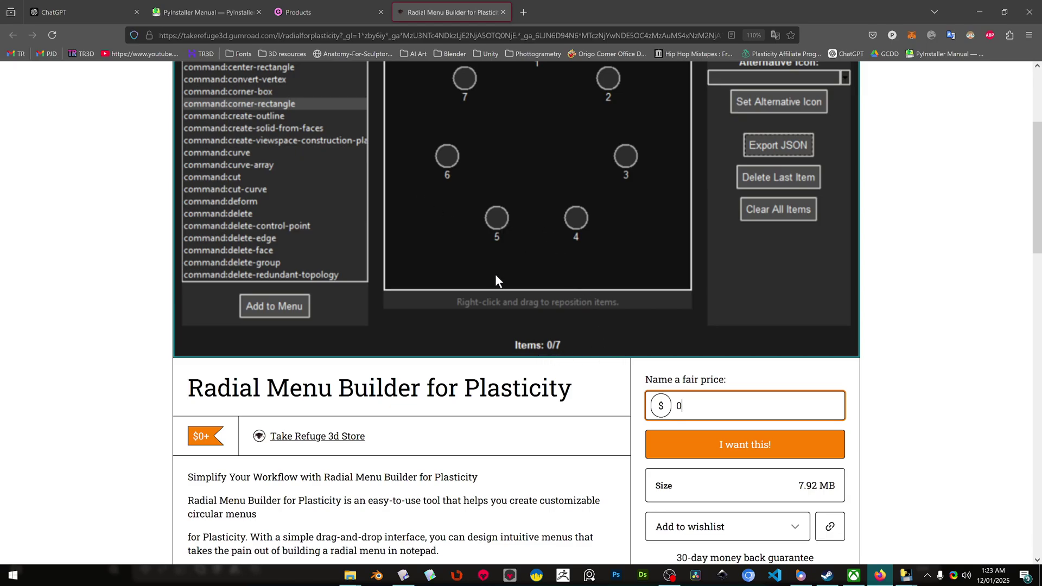
{"action": "scroll", "coordinate": [727, 216], "scroll_direction": "down", "scroll_amount": 3}
{"action": "left_click_drag", "start_coordinate": [707, 175], "coordinate": [674, 173]}
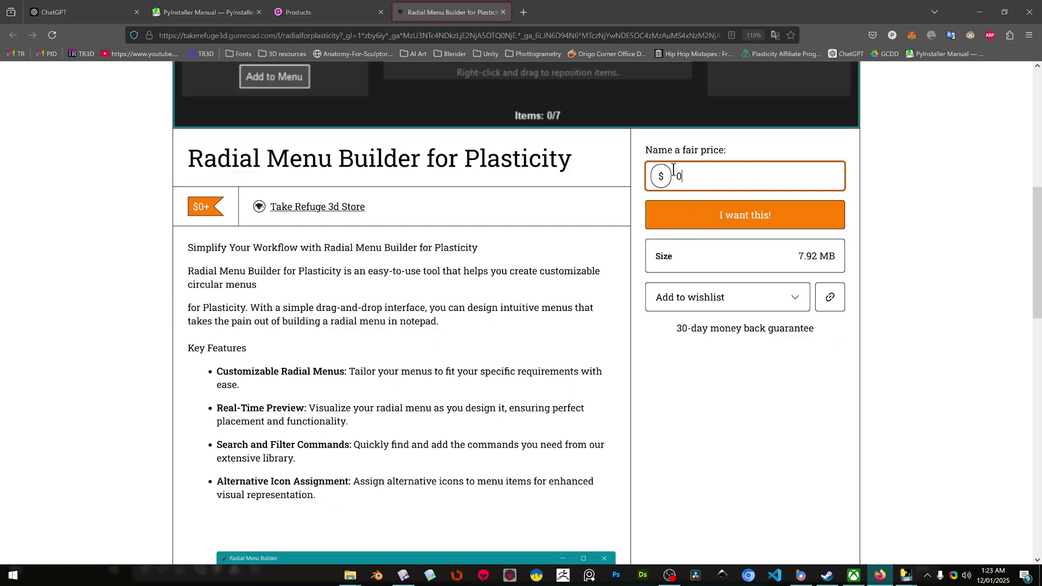